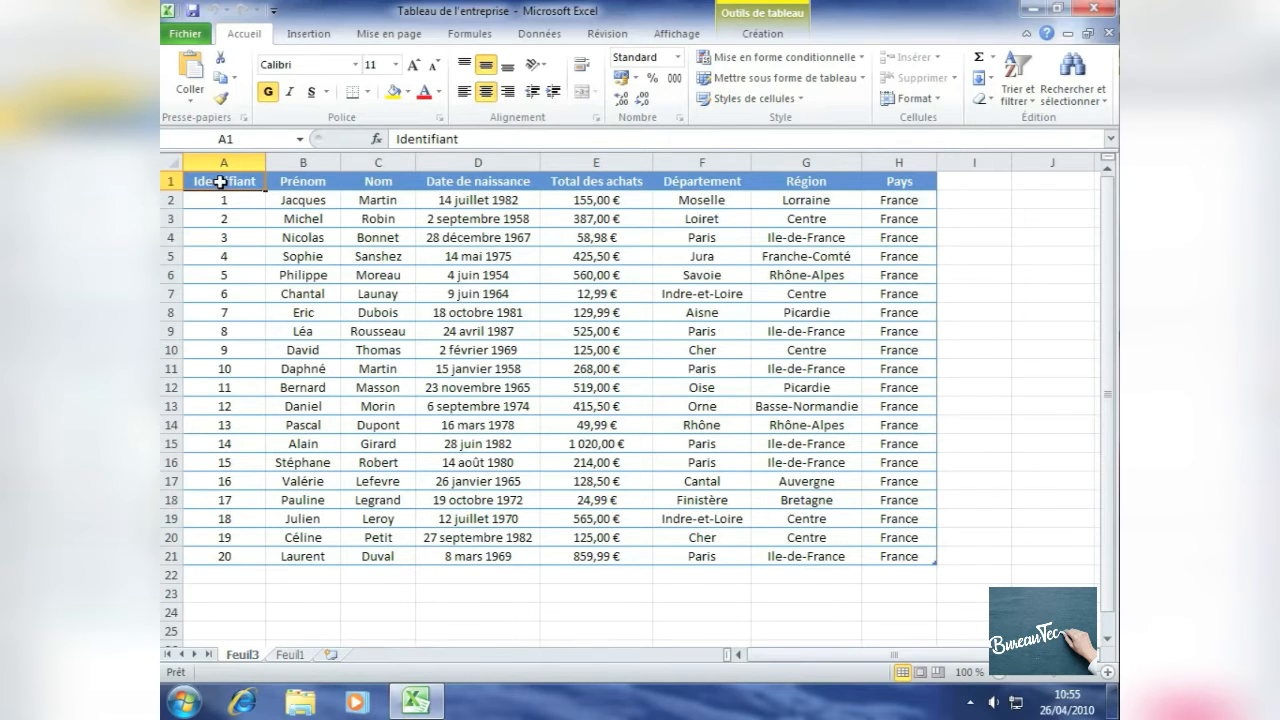
Step: Copy the Identifiant, Prénom and Nom columns for the header and first five records (A1:C6)
drag(220, 181, 361, 275)
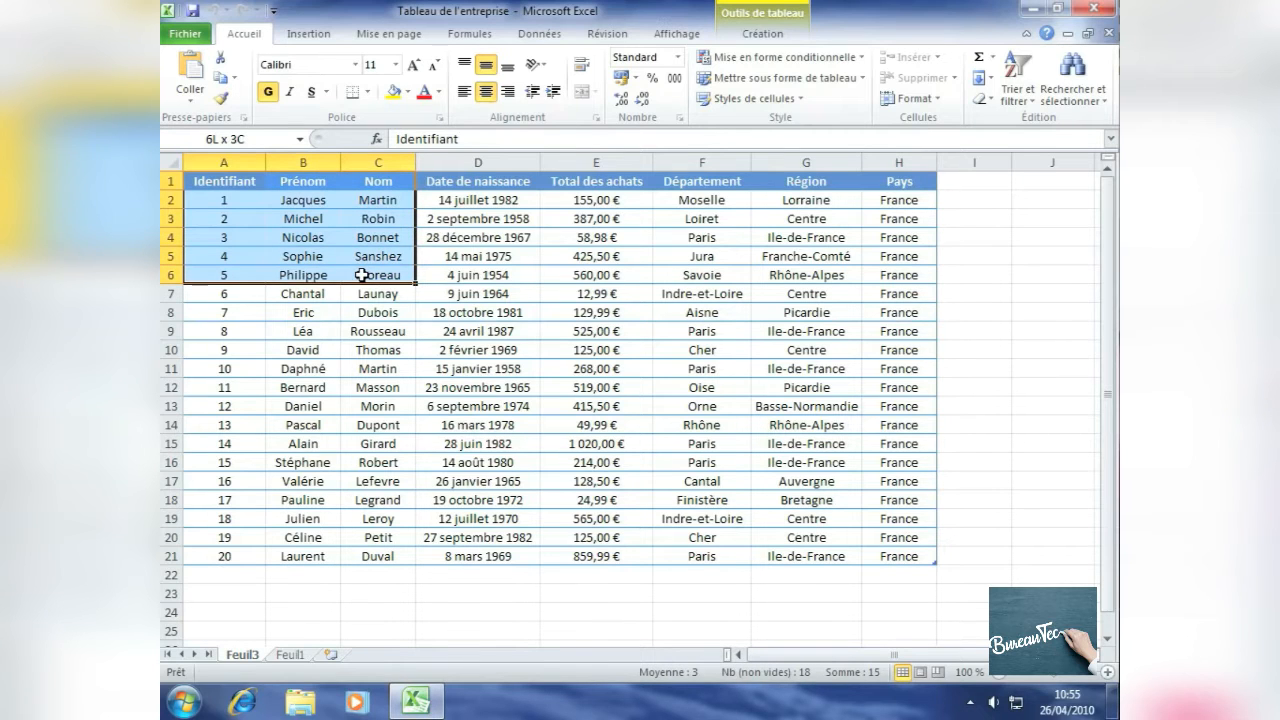
drag(361, 275, 361, 275)
click(224, 88)
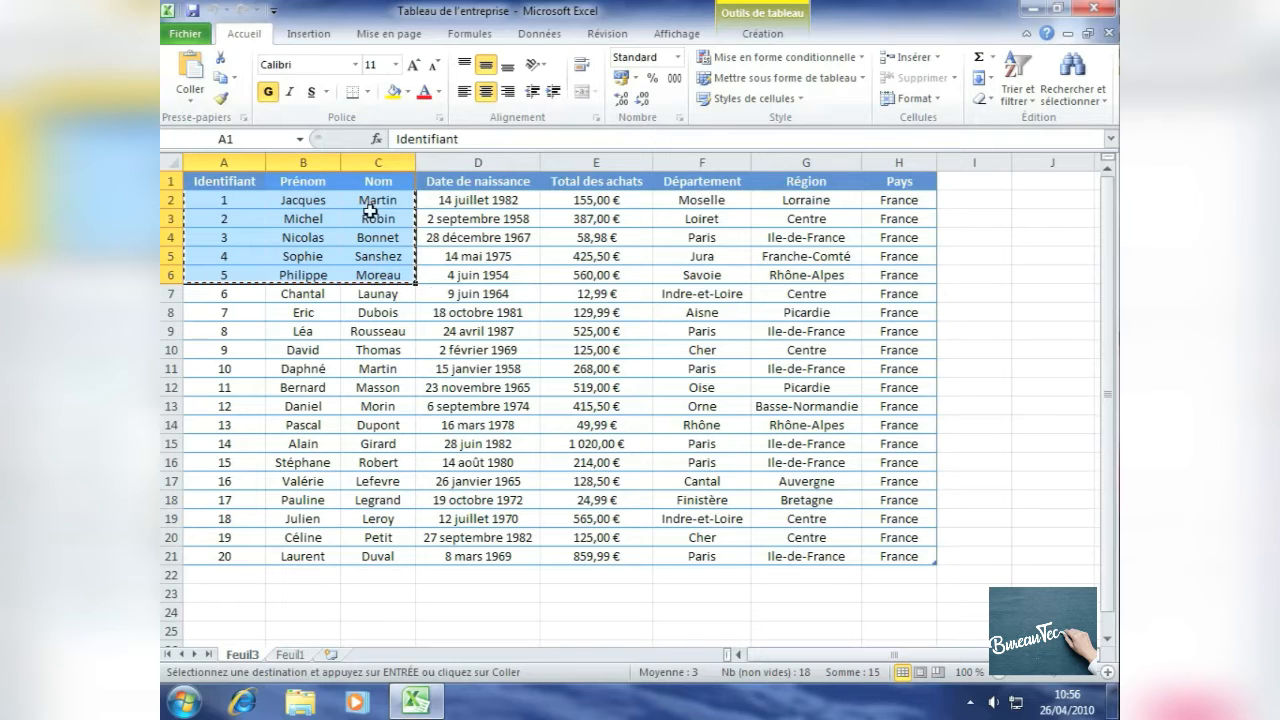
Step: Create a new blank workbook and paste the copied range at cell A1
click(485, 331)
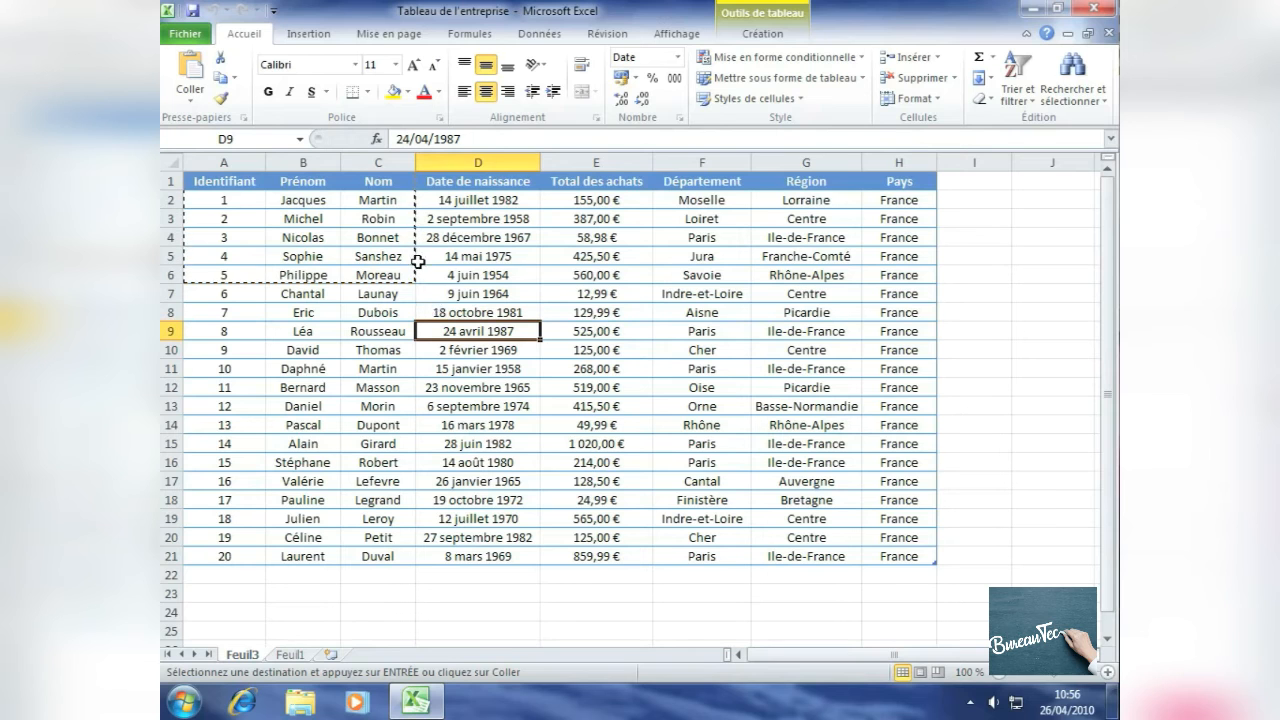
click(191, 36)
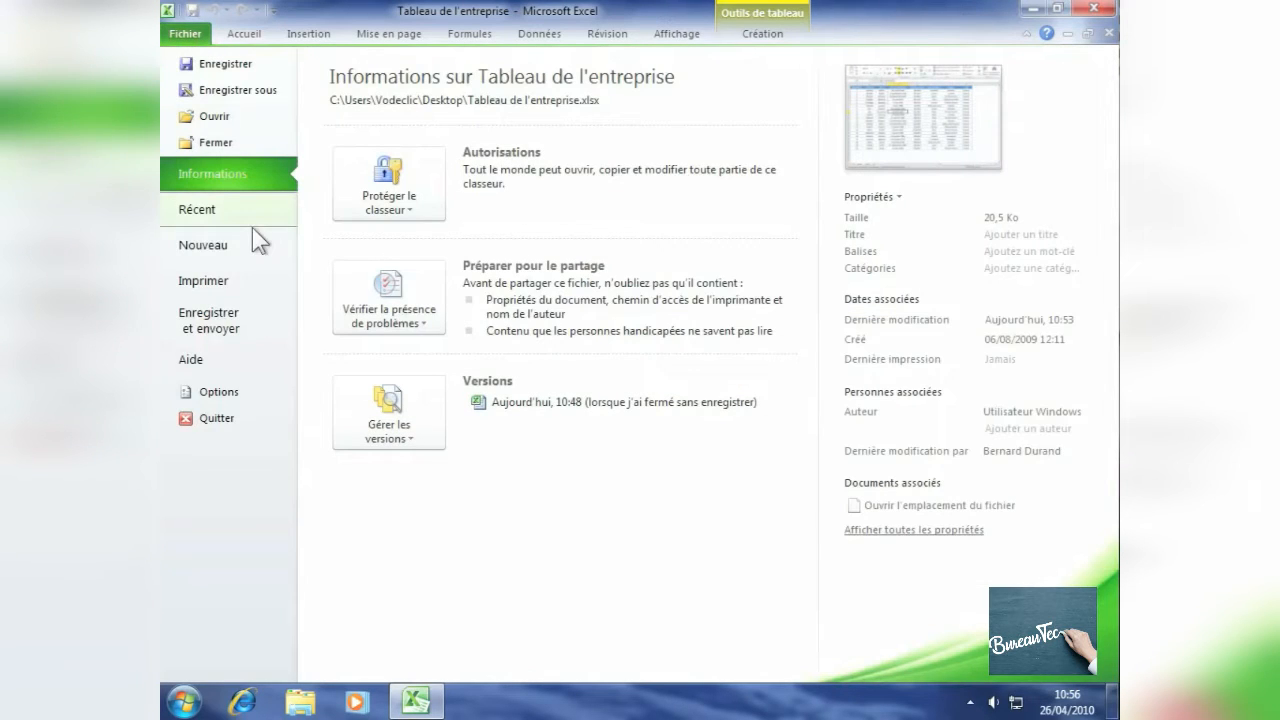
click(203, 257)
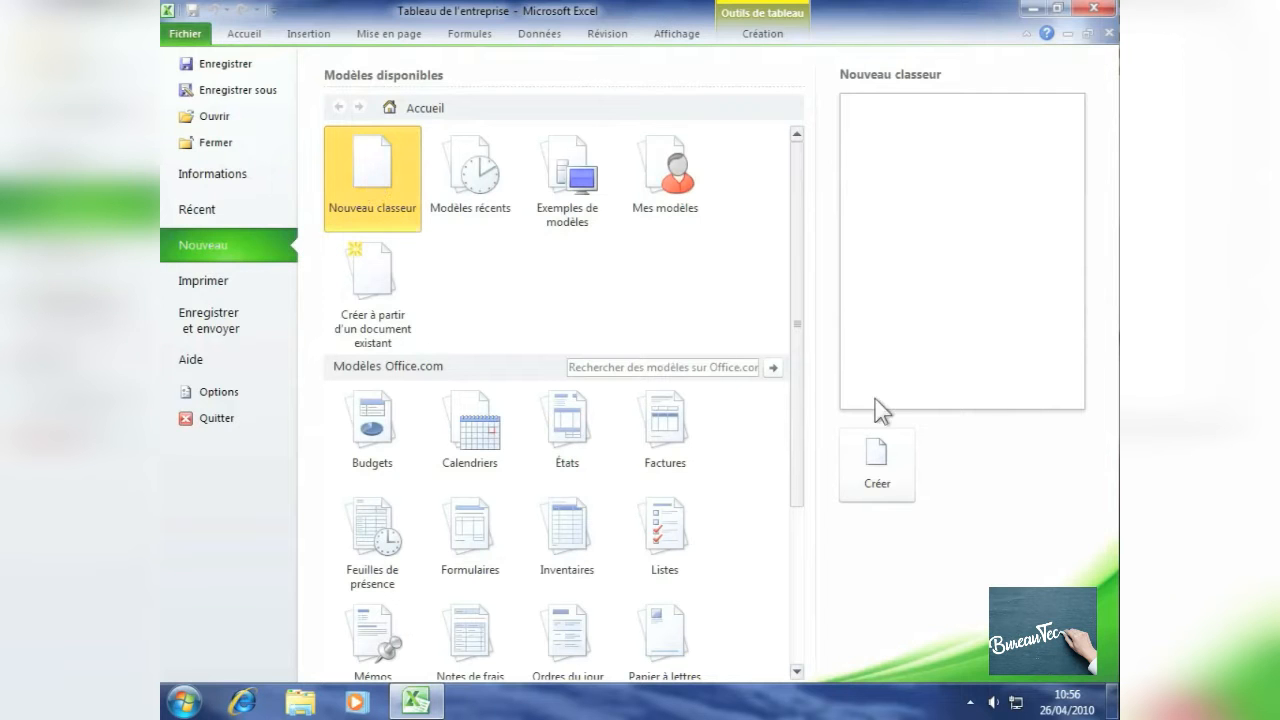
click(877, 470)
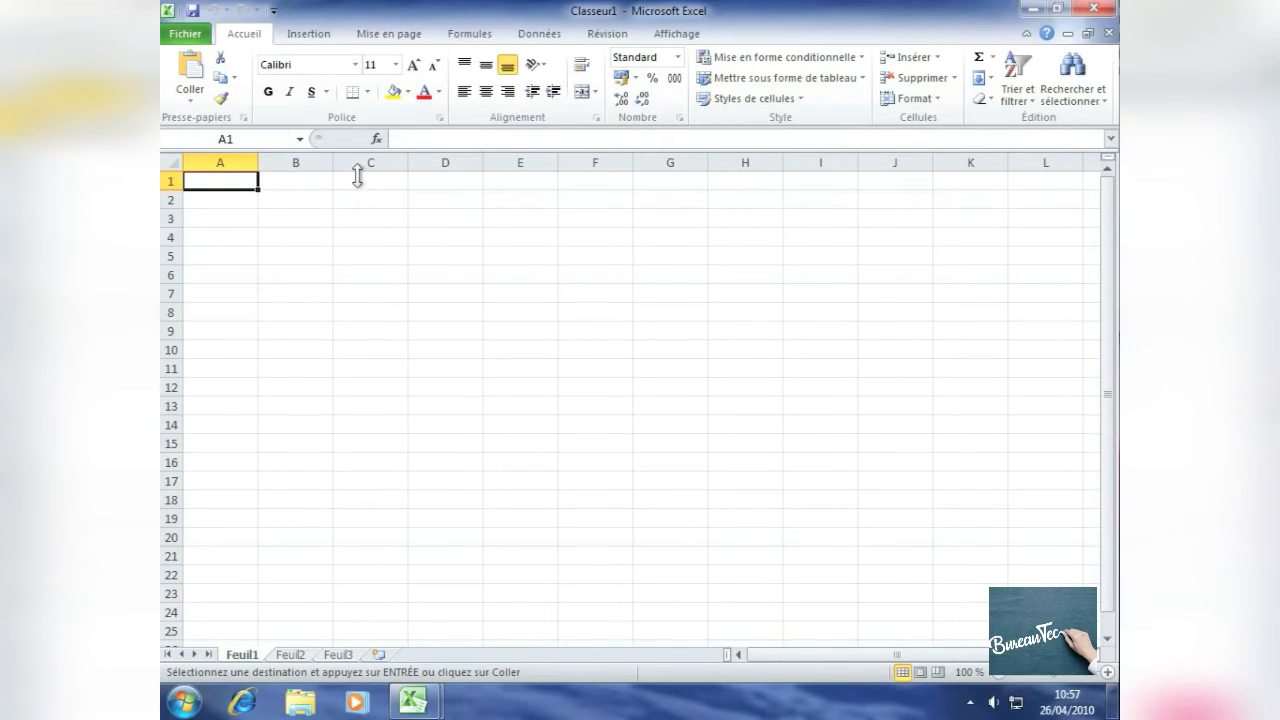
click(193, 70)
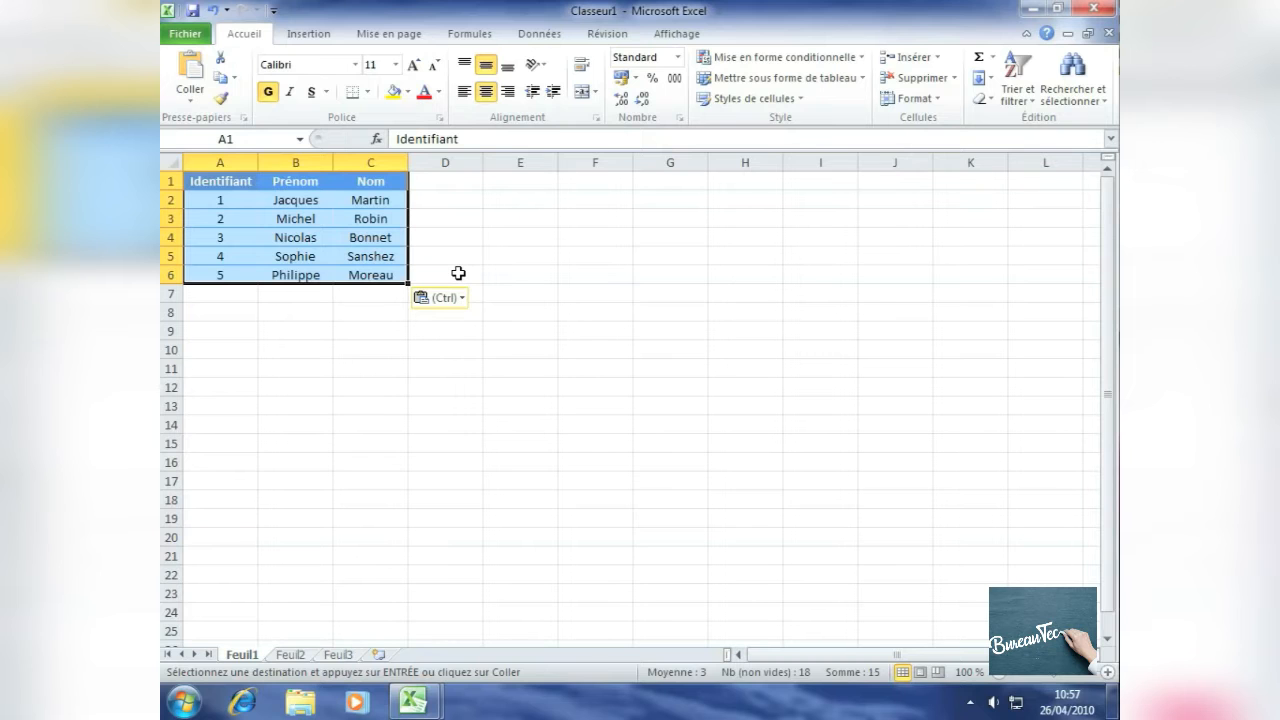
click(458, 273)
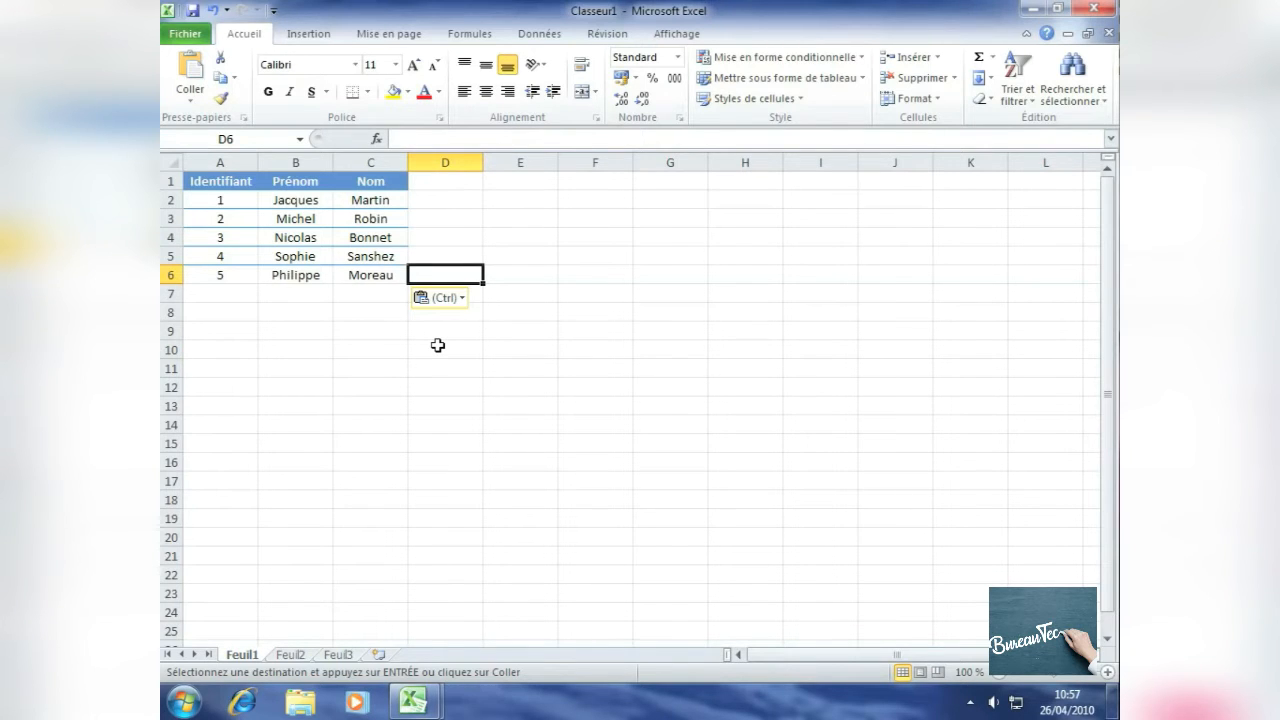
Step: Paste the same range again at A10 using the formulas and number formats paste option
click(219, 347)
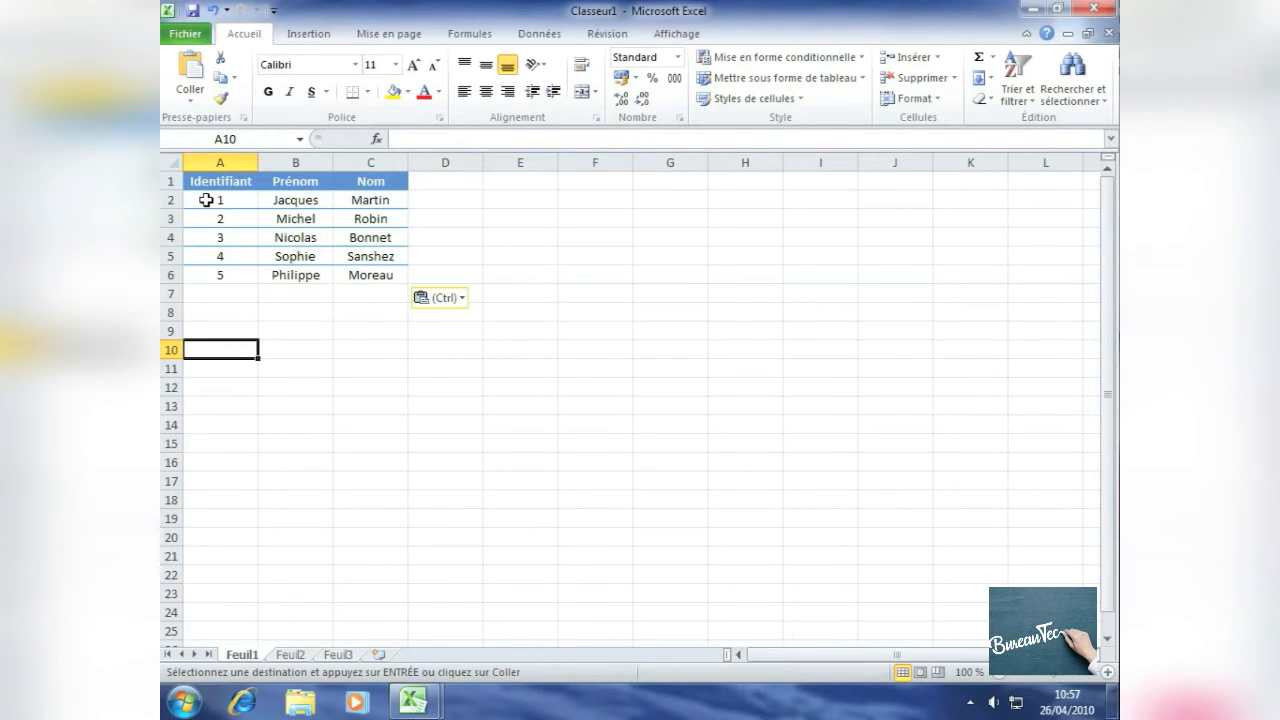
click(192, 101)
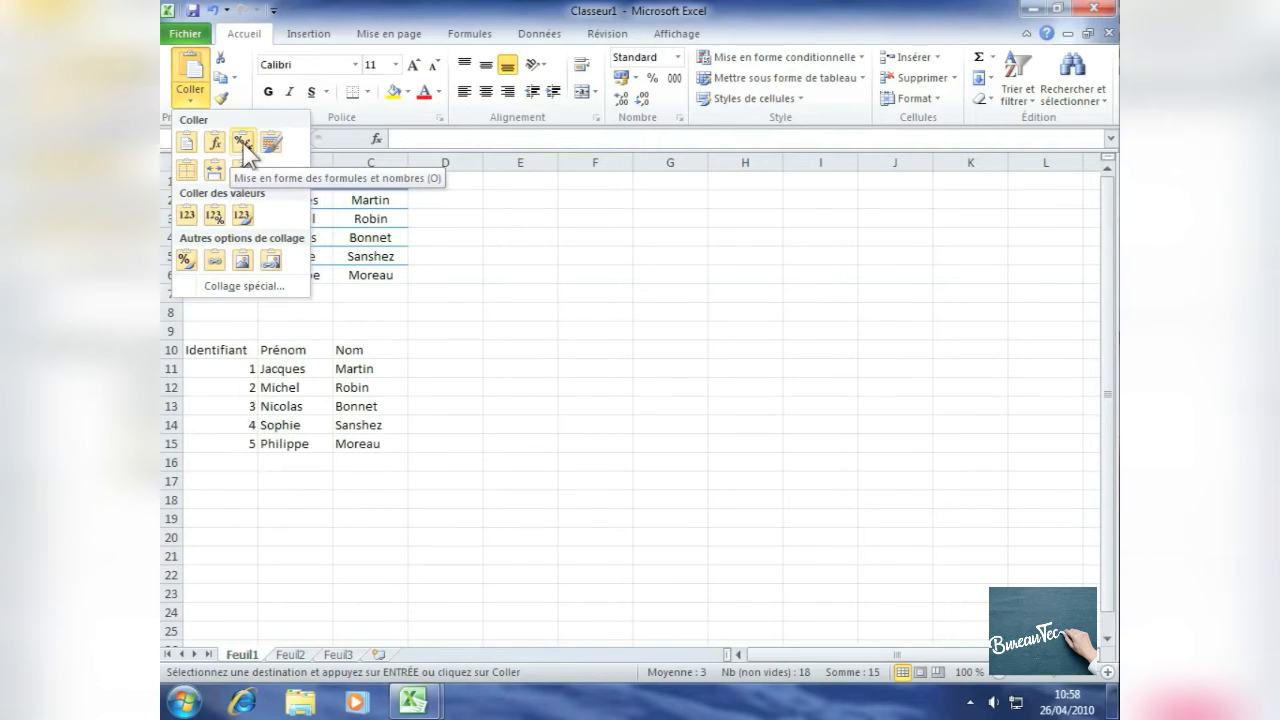
click(244, 144)
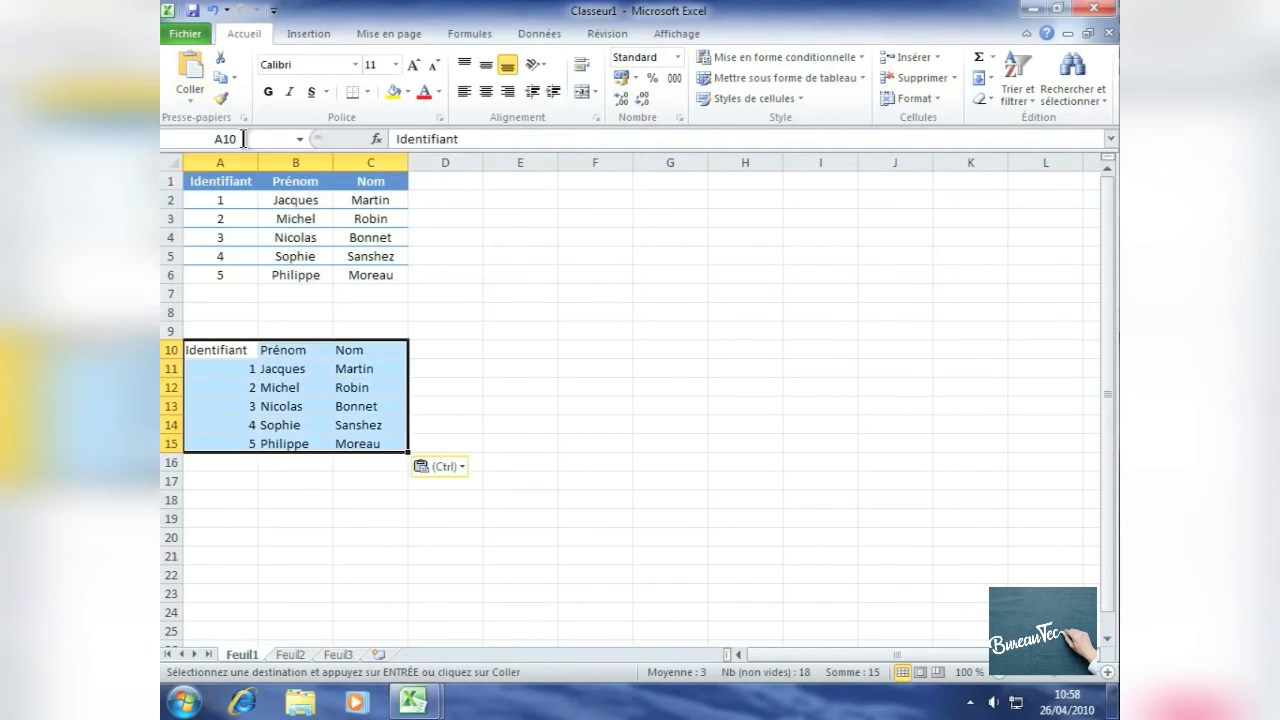
click(488, 400)
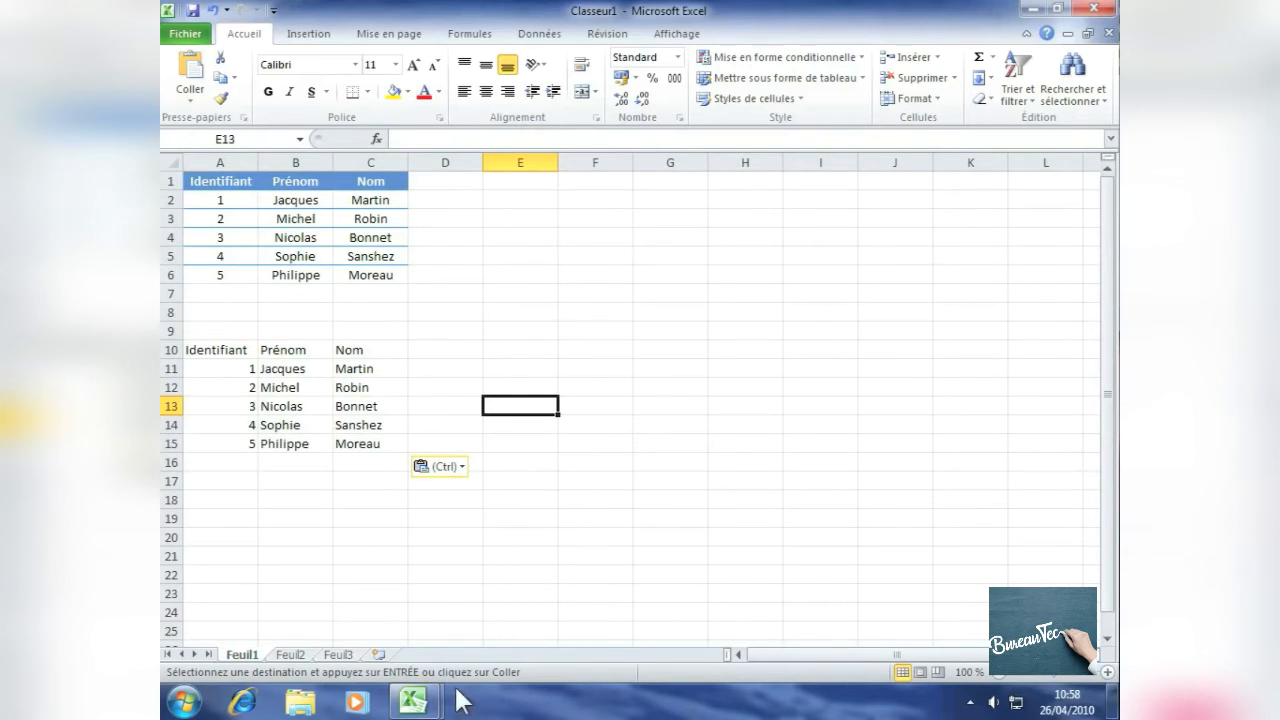
Step: Switch to the Tableau de l'entreprise workbook and copy the Région formula cells G4:G9
click(413, 703)
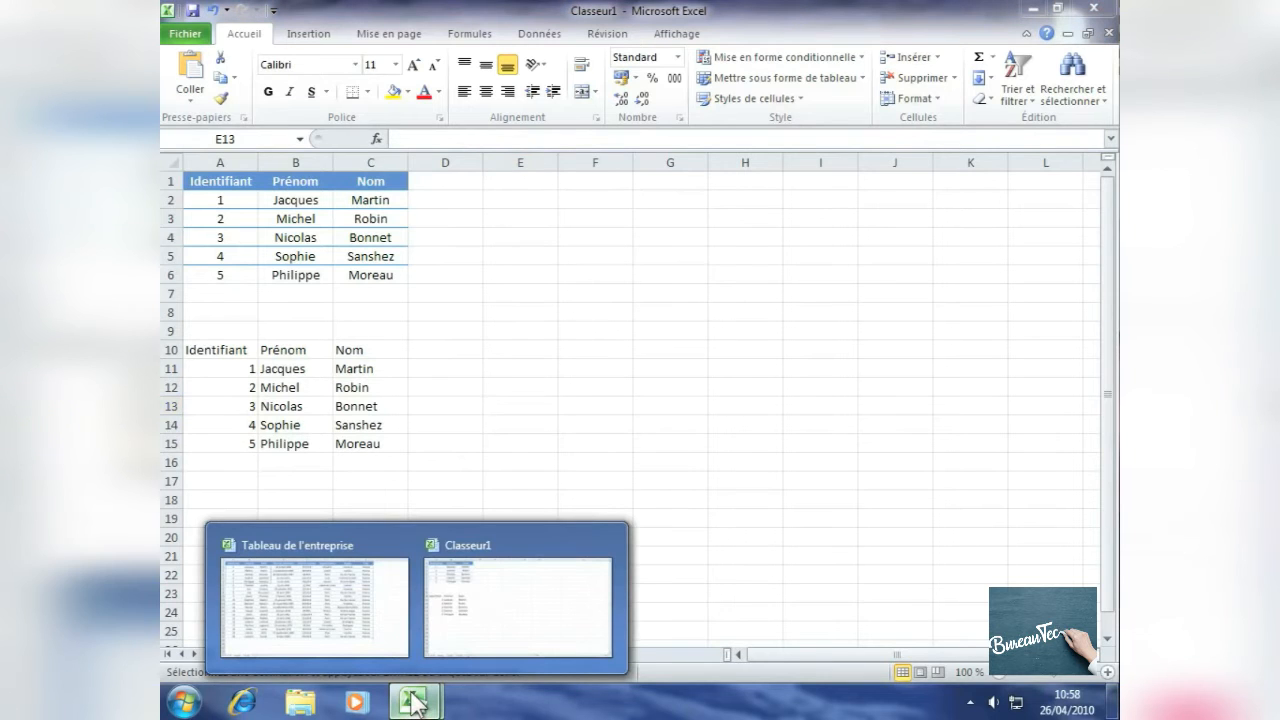
click(291, 583)
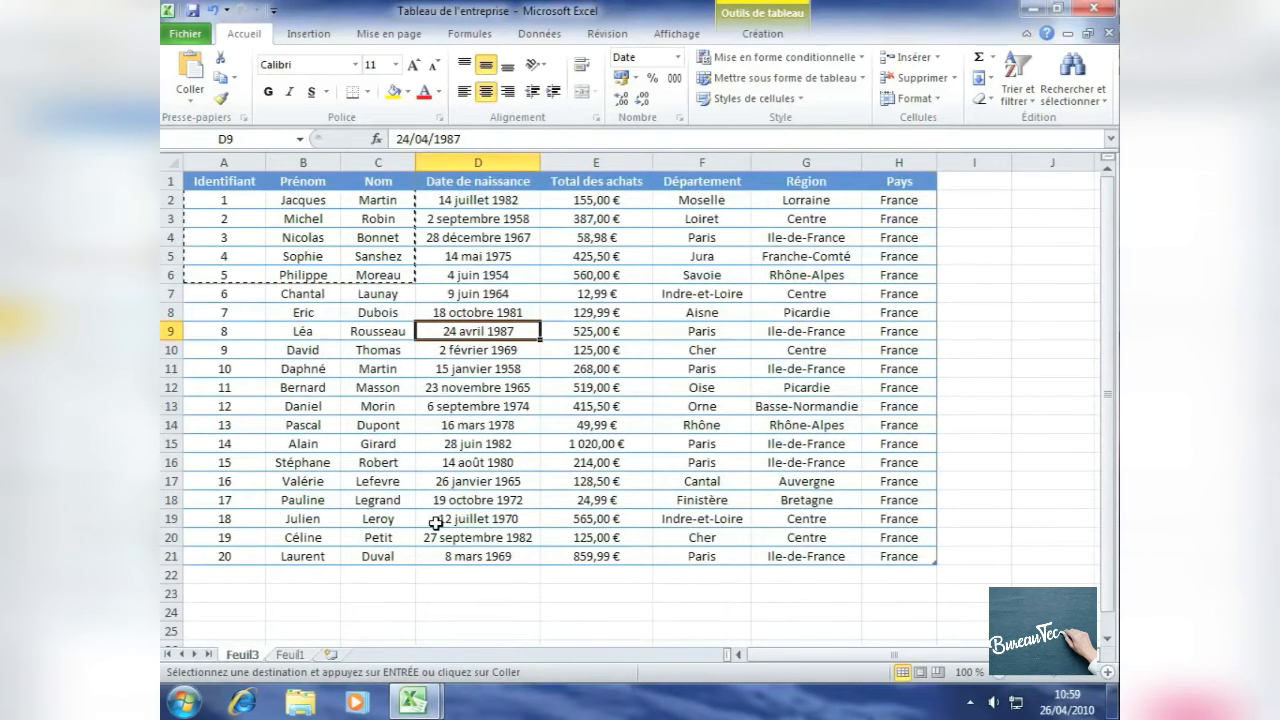
click(803, 260)
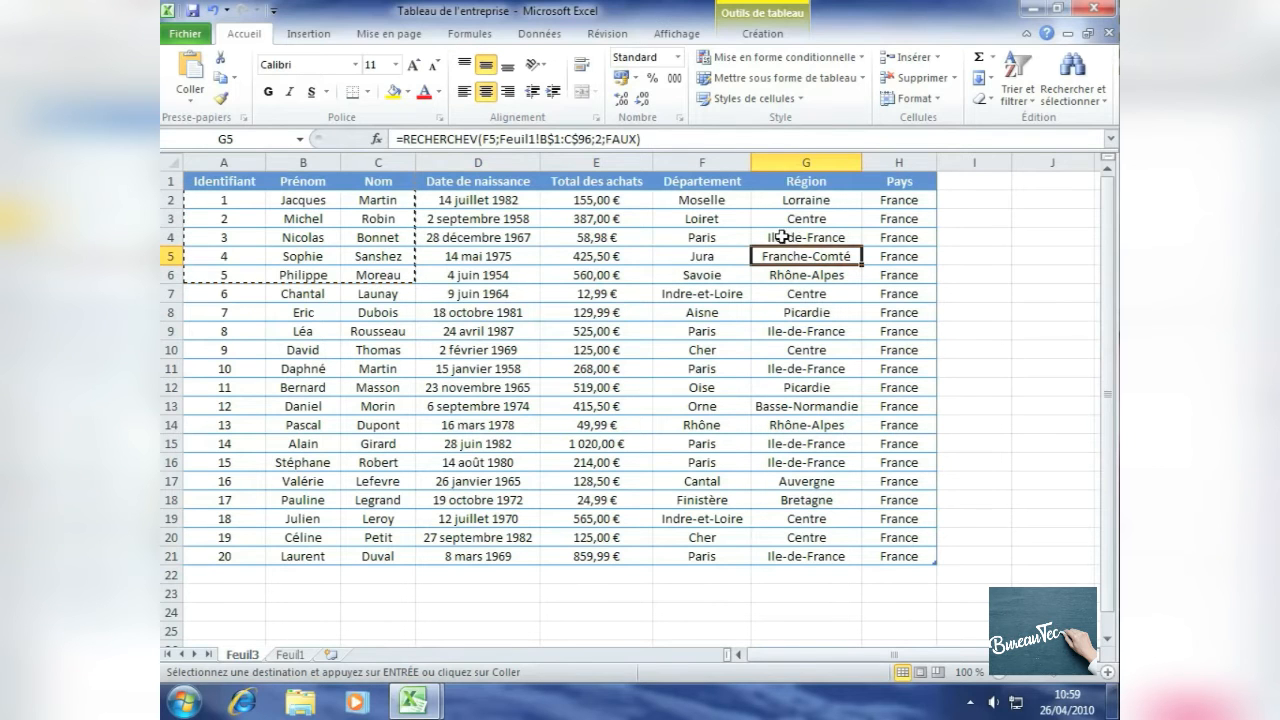
drag(788, 237, 788, 330)
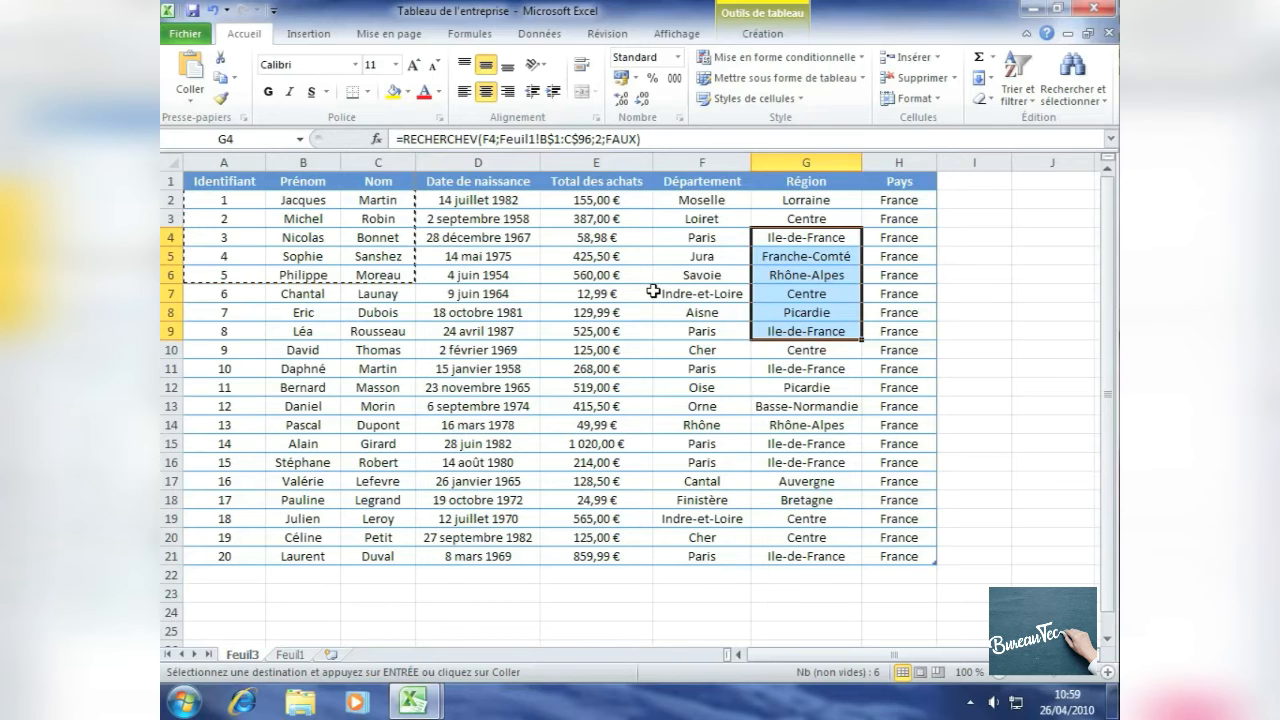
key(ctrl+c)
Step: Switch to Classeur1 and paste the copied Région formulas starting at cell F2
click(414, 705)
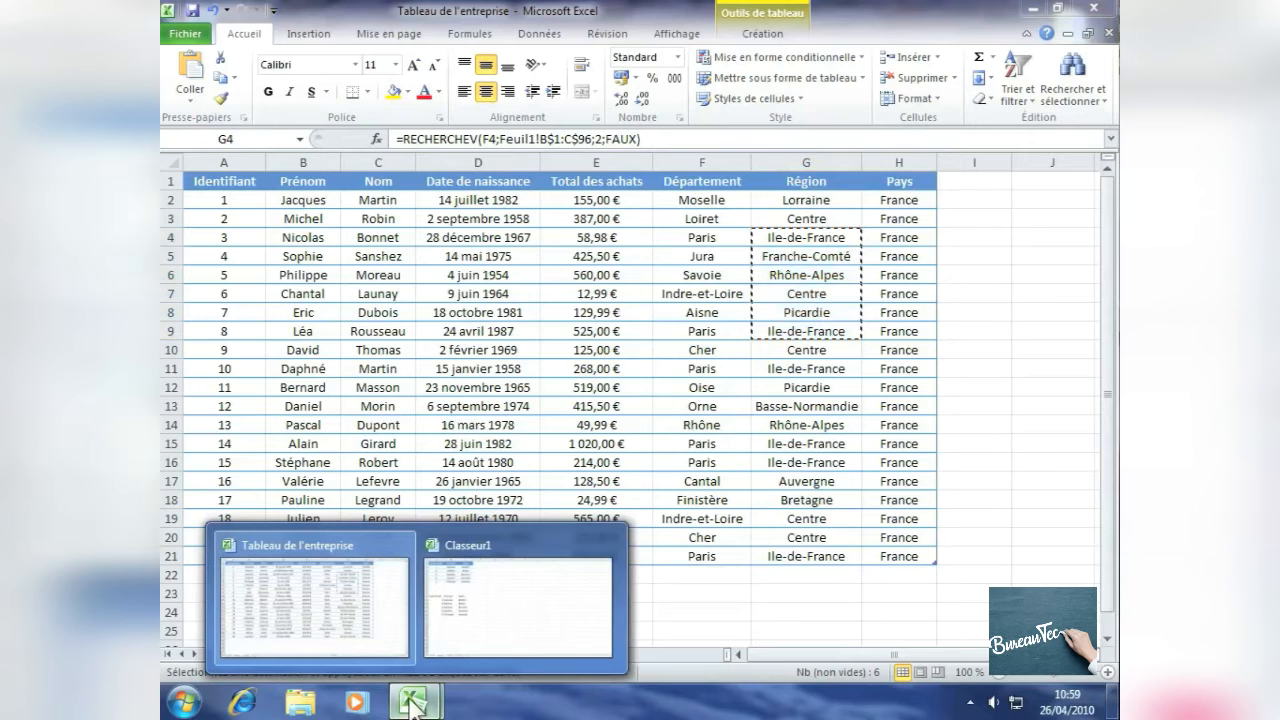
click(512, 578)
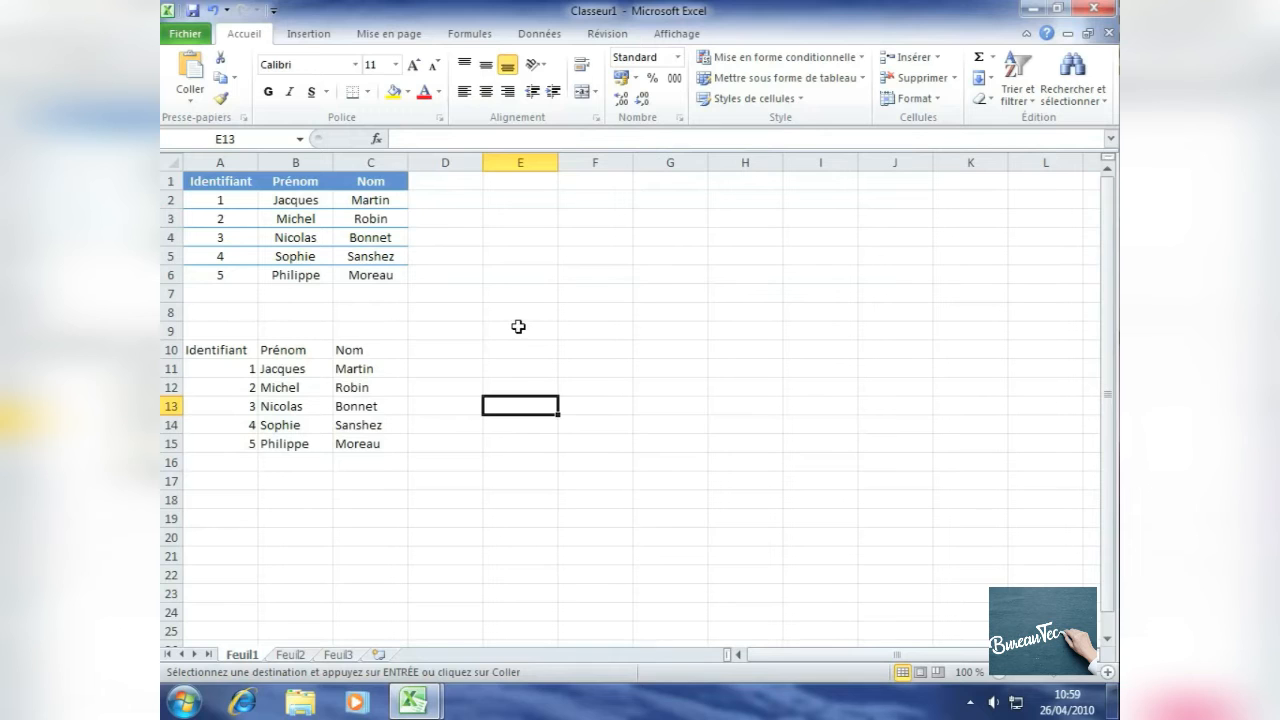
click(585, 197)
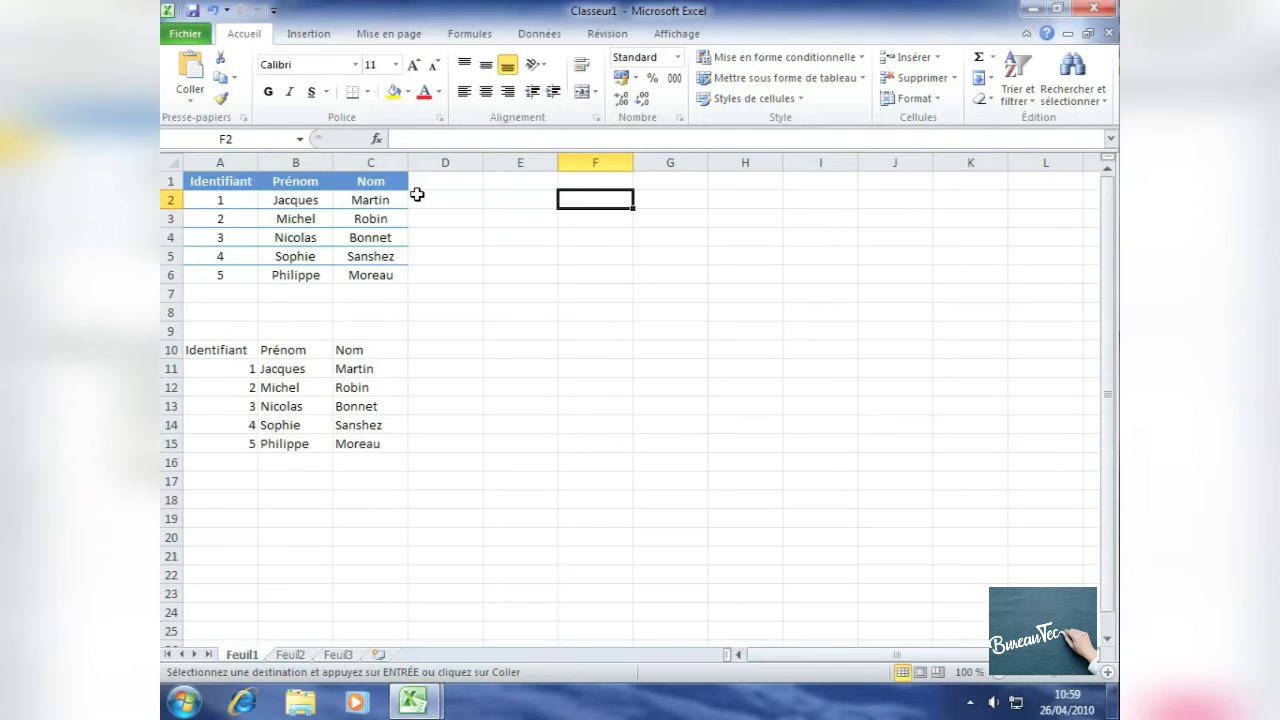
key(ctrl+v)
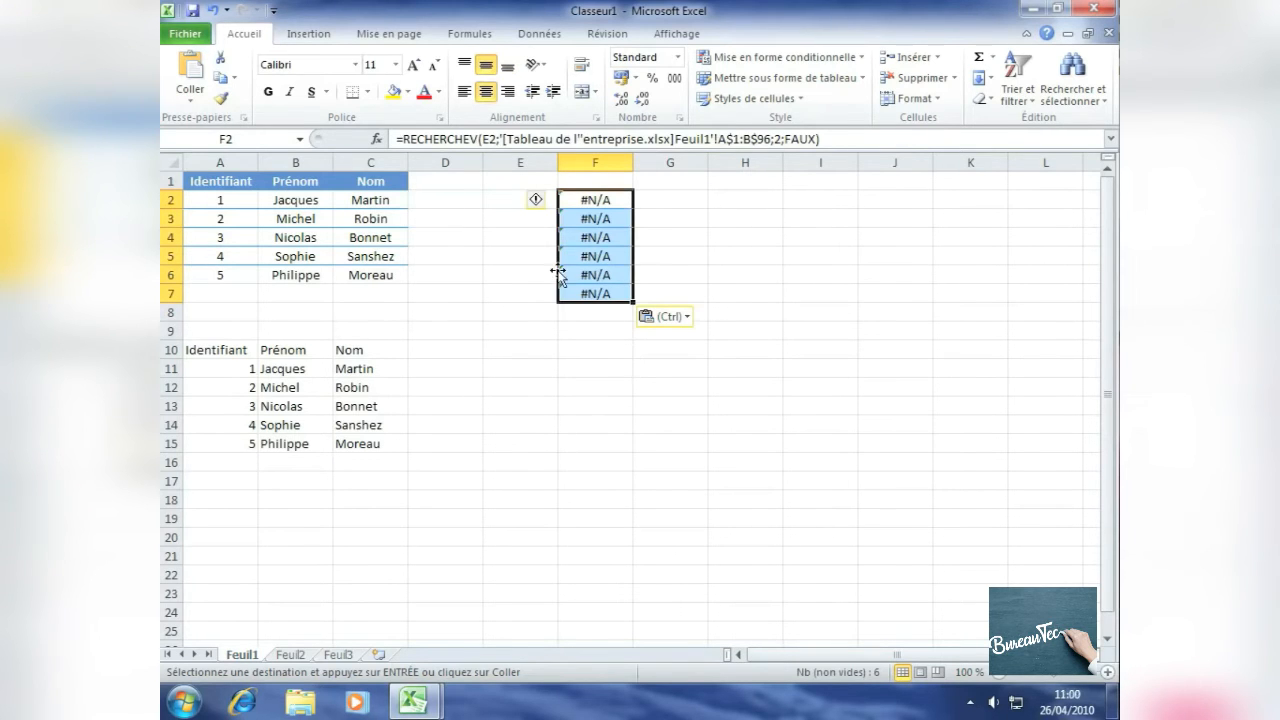
click(596, 200)
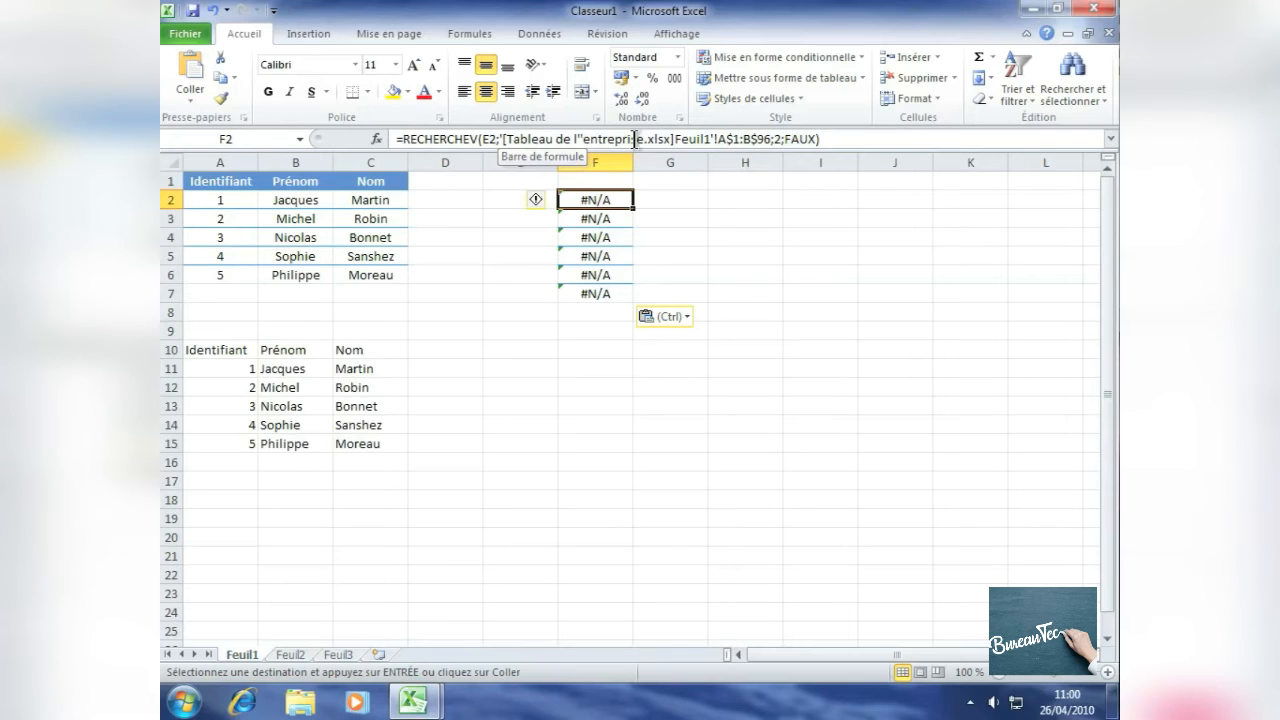
Step: Paste the copied Région cells as values only starting at cell H2
click(750, 201)
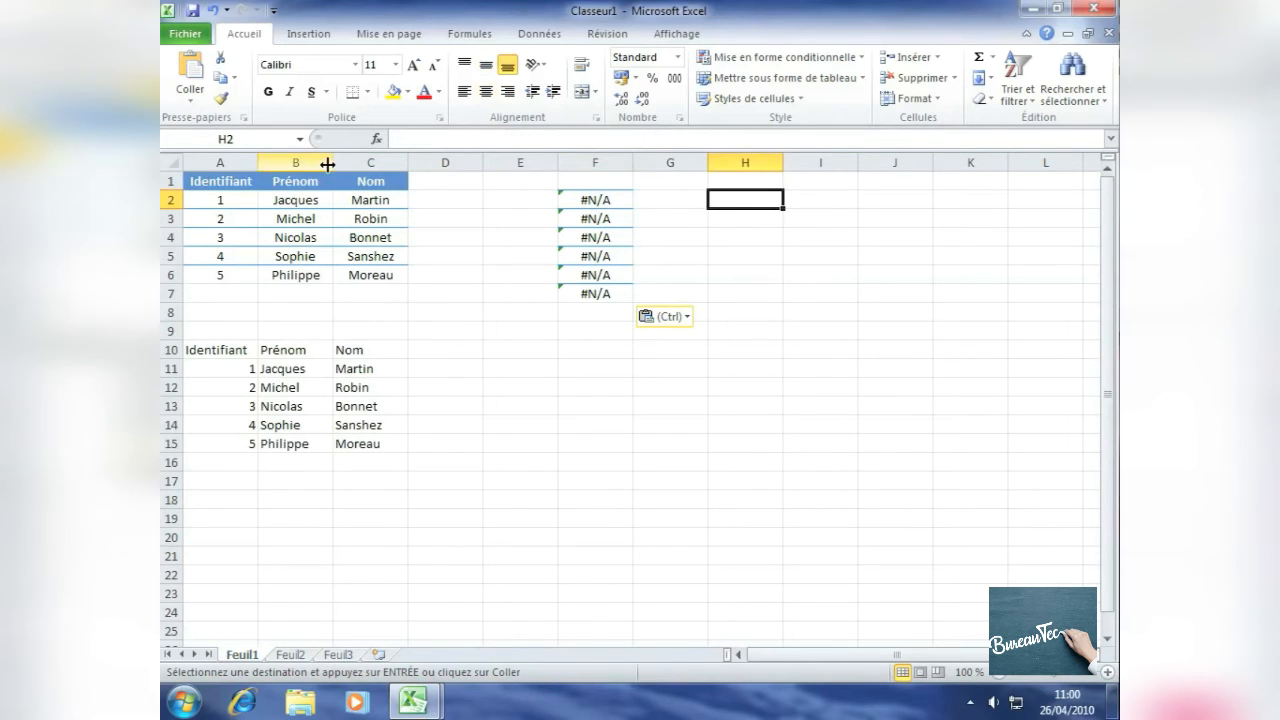
click(190, 96)
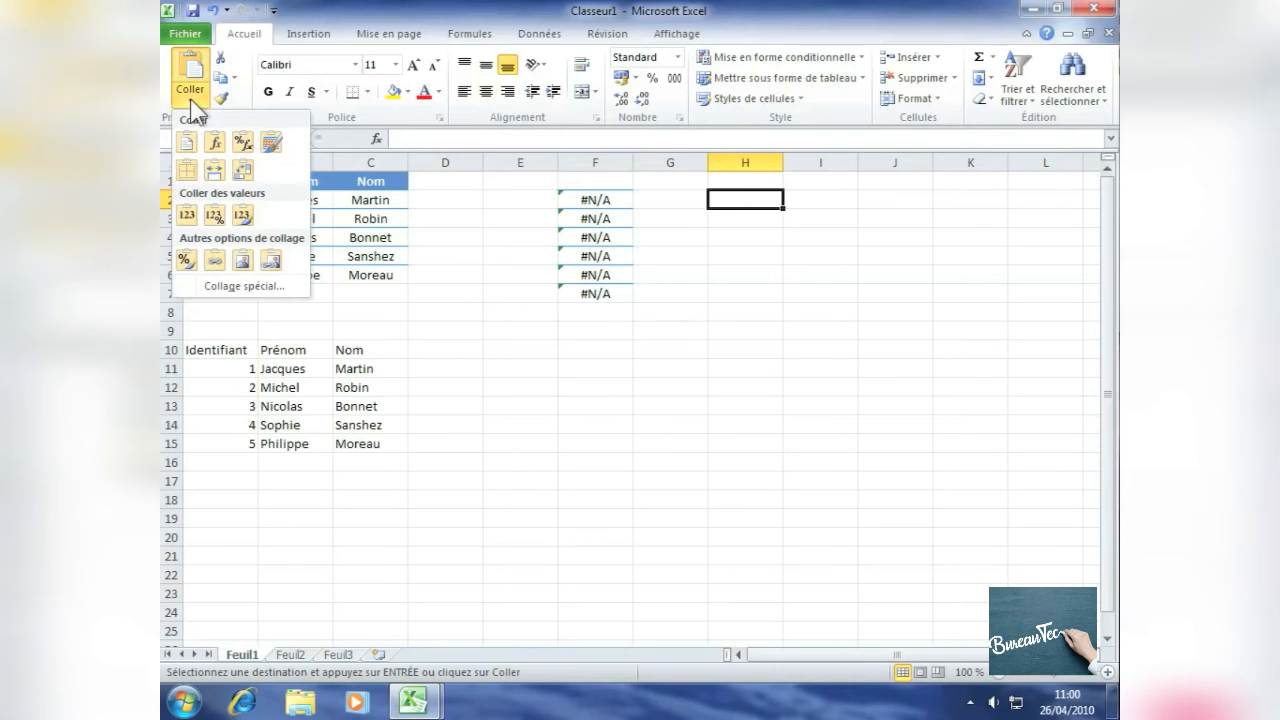
click(187, 216)
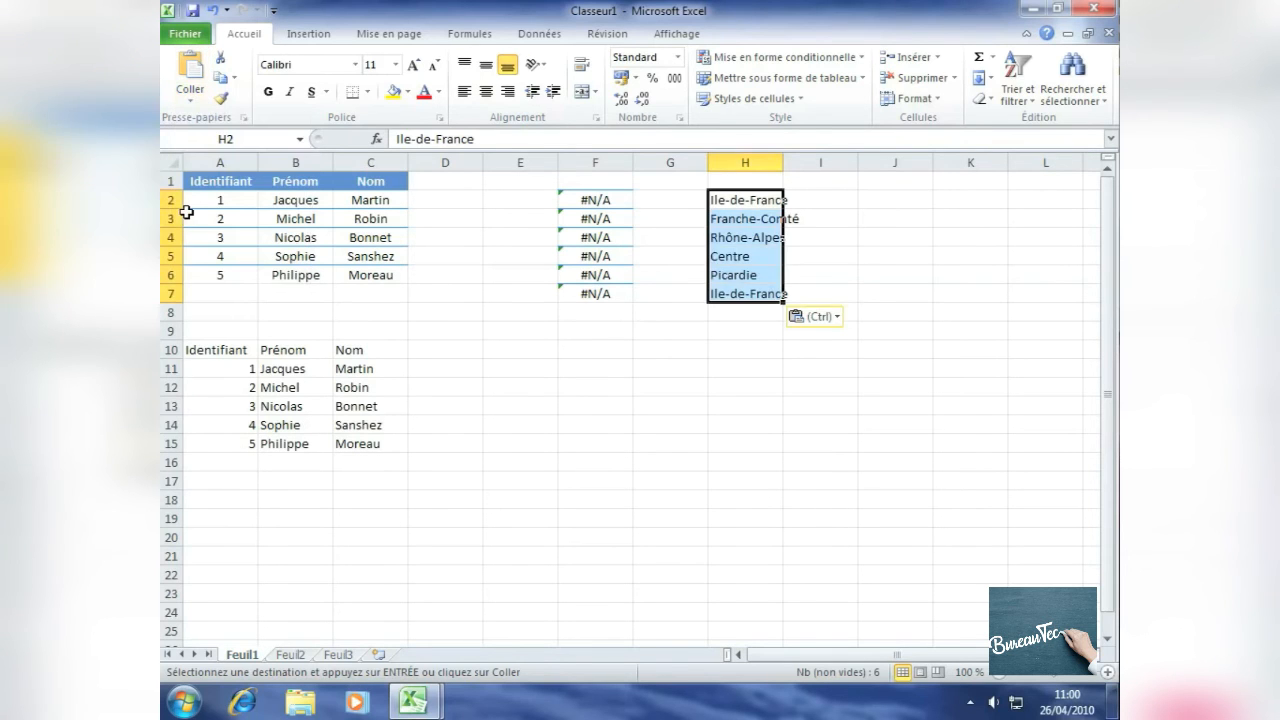
click(671, 316)
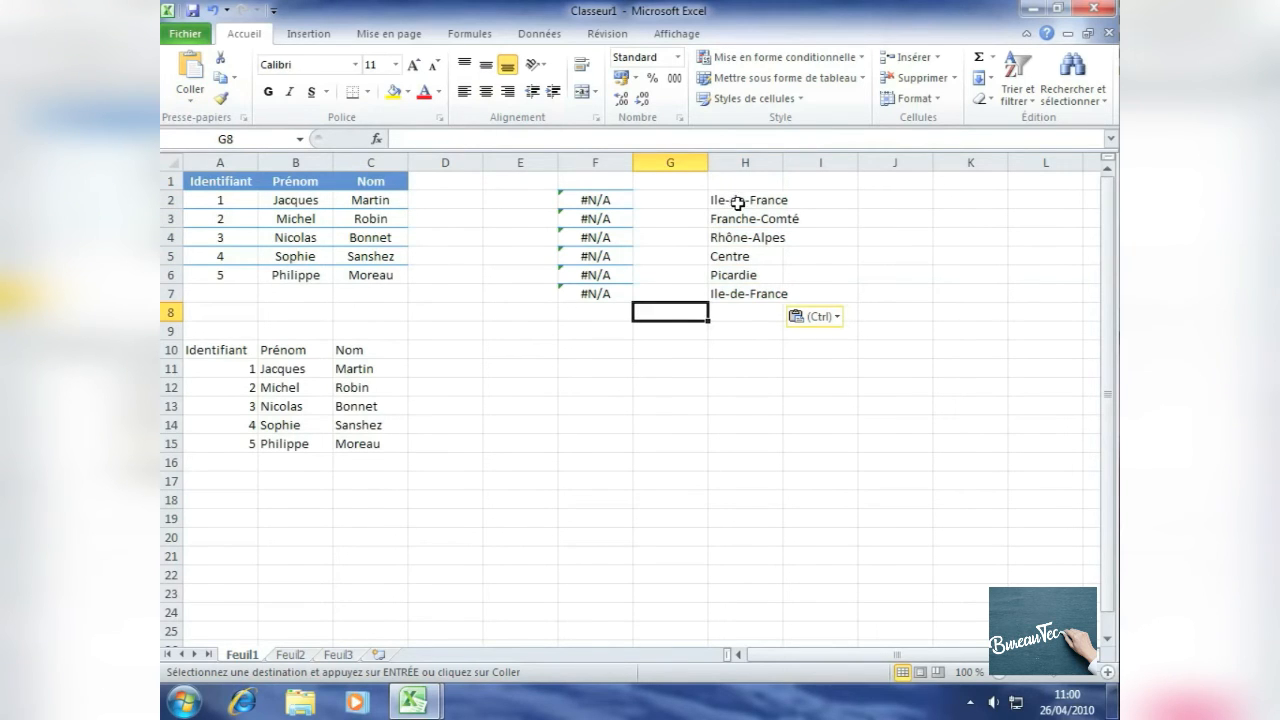
click(736, 200)
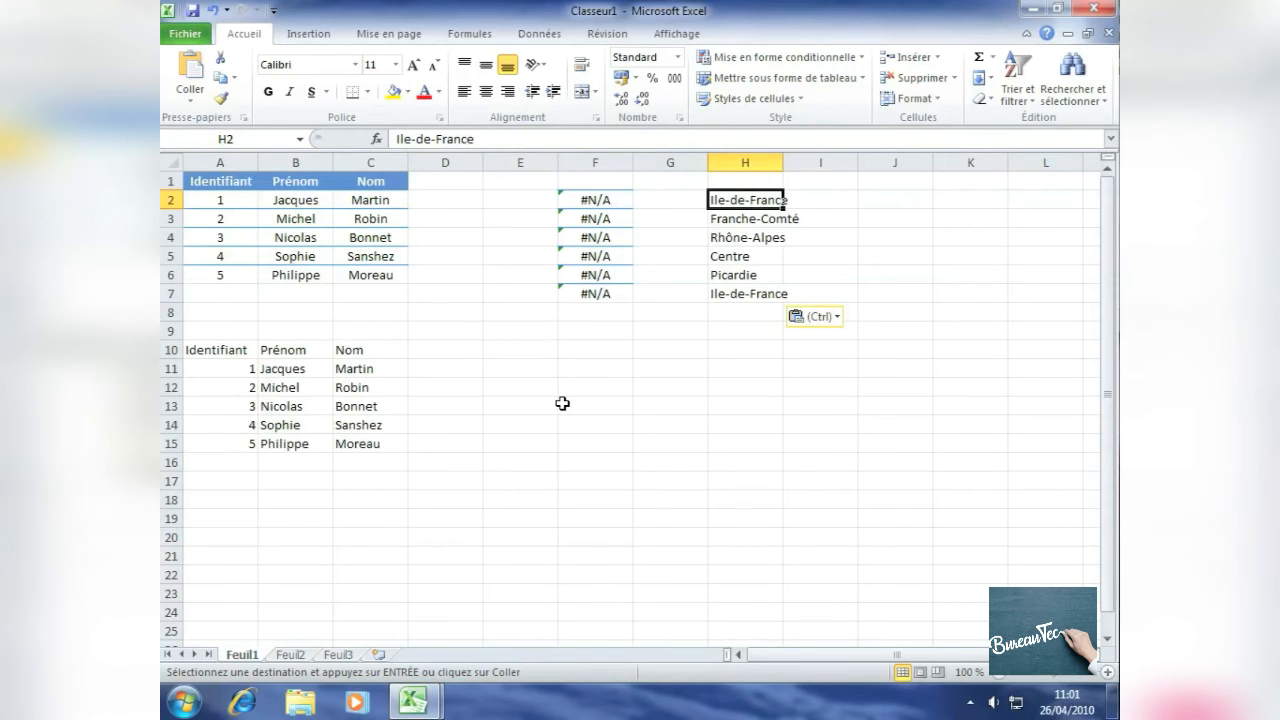
Step: Switch to the Tableau de l'entreprise workbook and copy the Total des achats cell E6
click(420, 705)
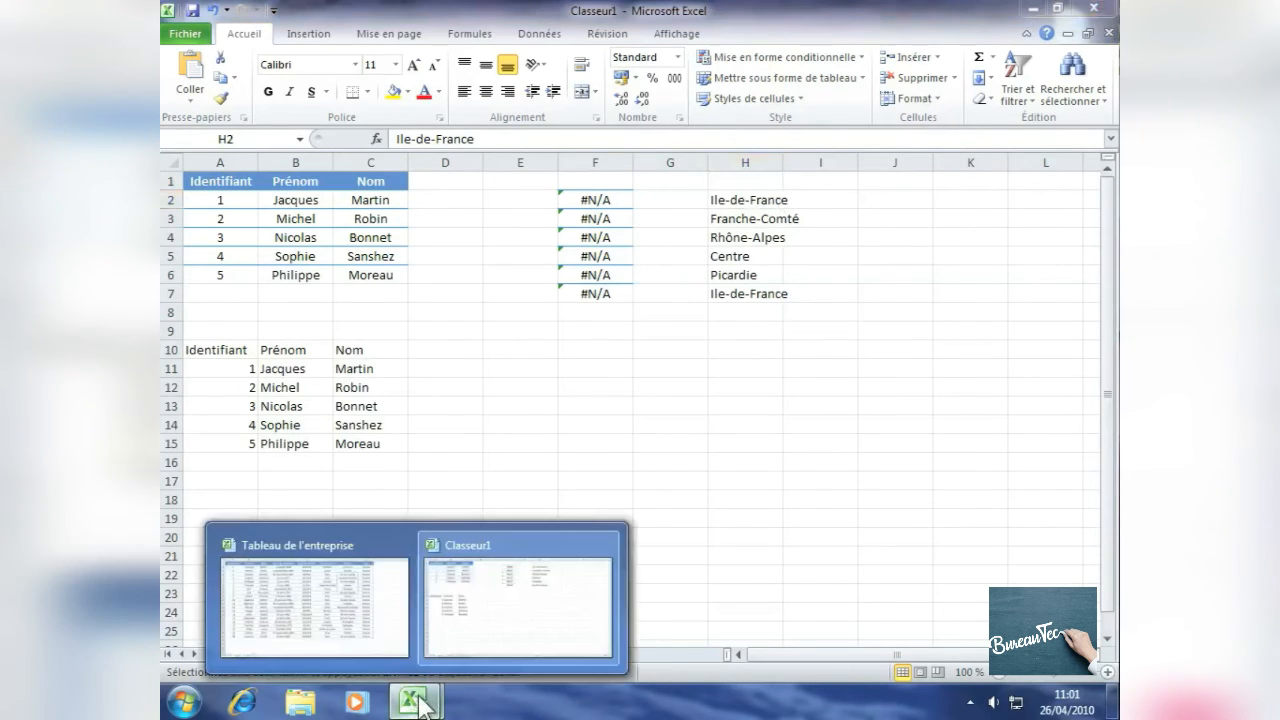
click(300, 612)
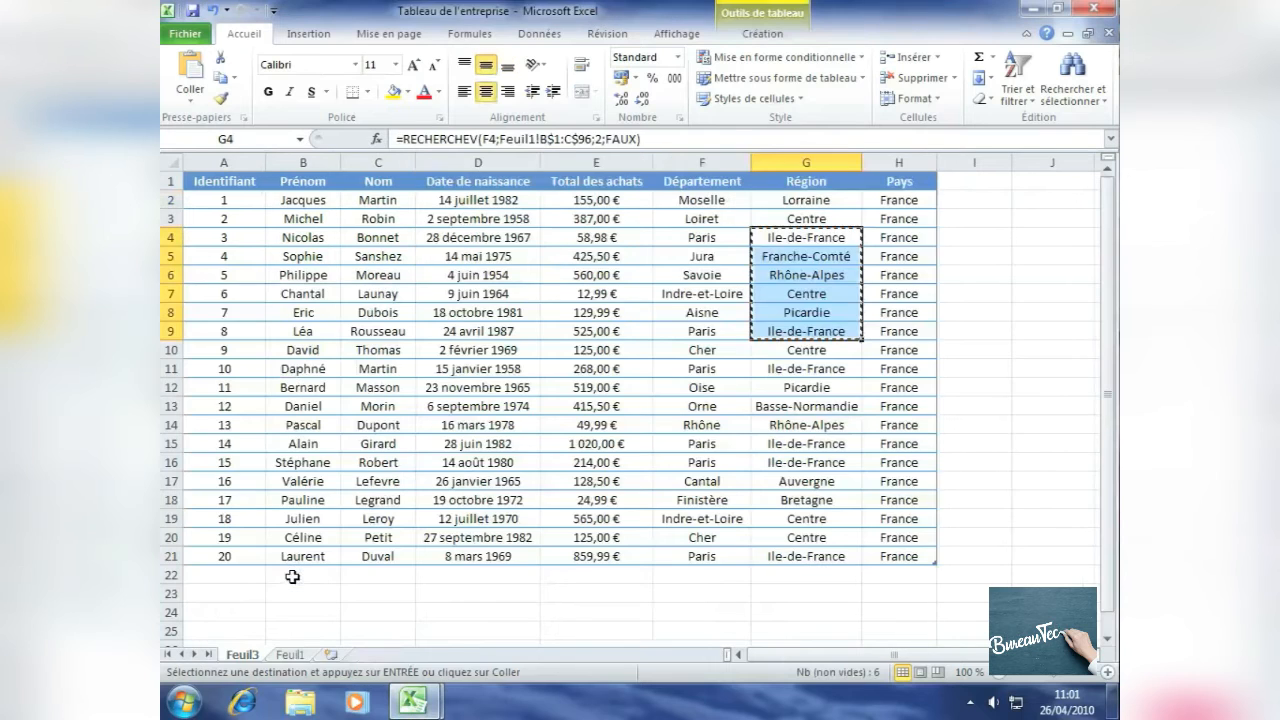
click(587, 275)
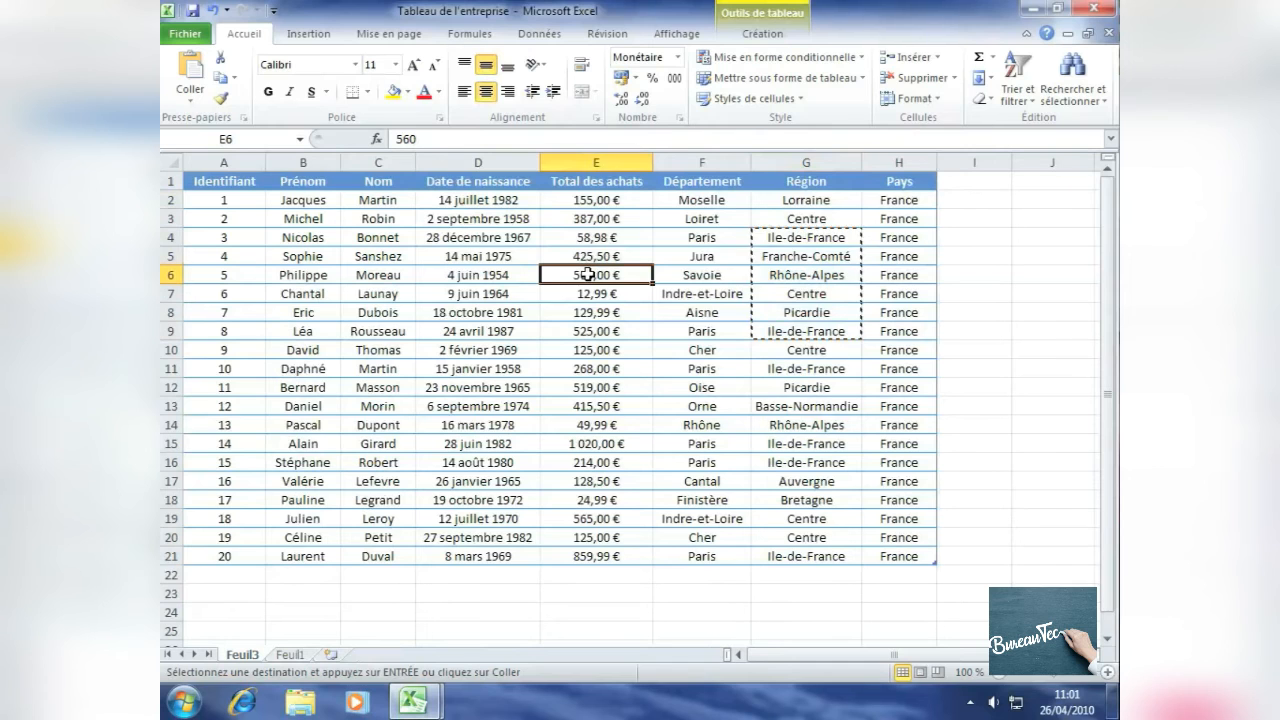
right_click(587, 276)
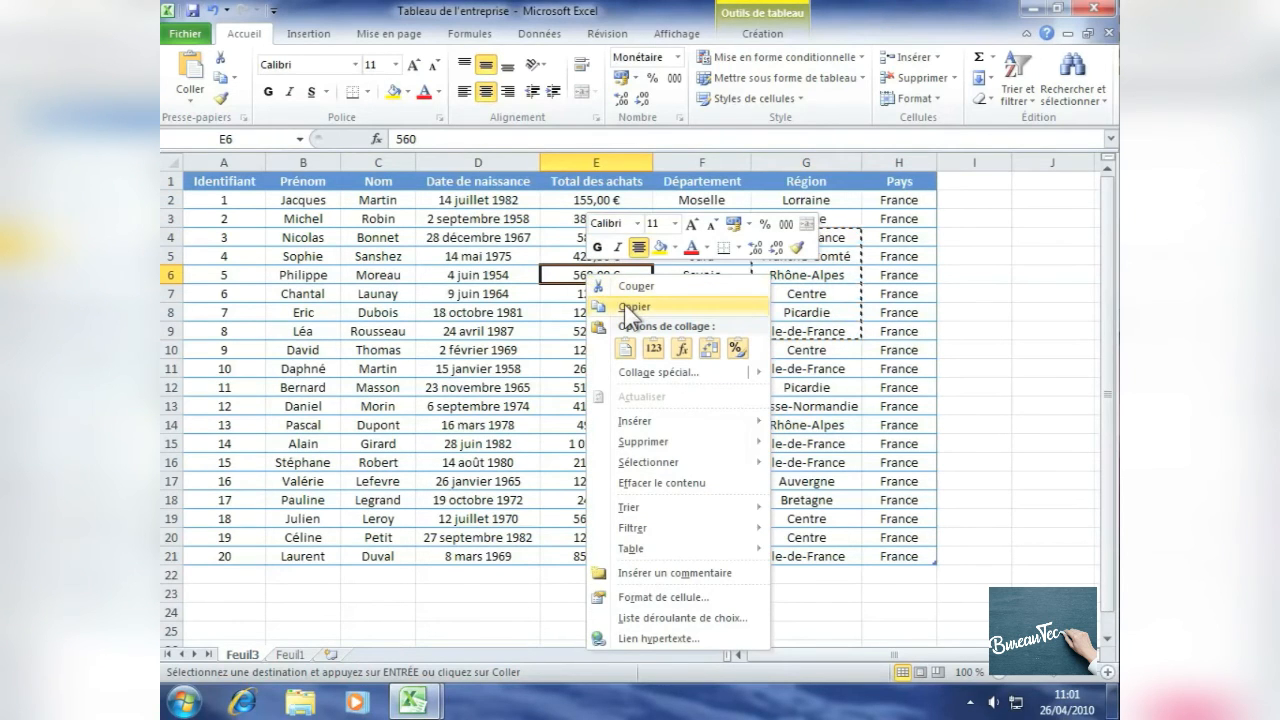
click(624, 304)
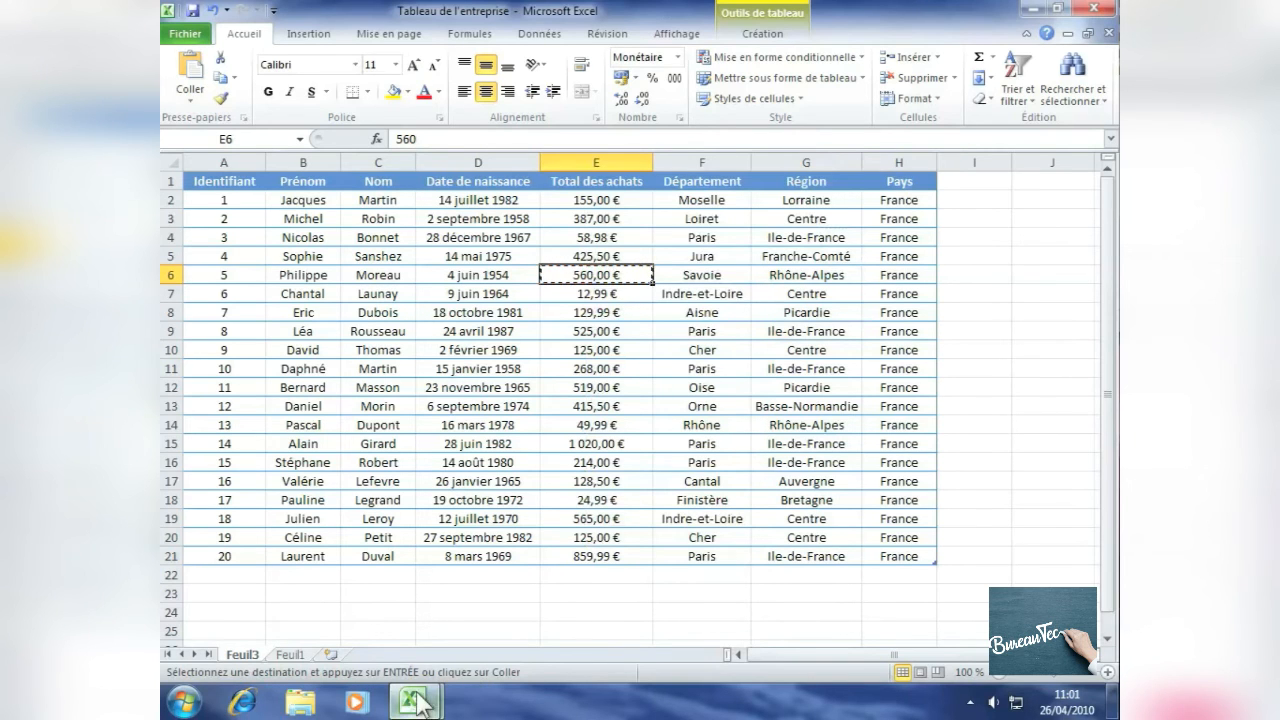
Step: Switch to Classeur1 and paste the copied amount into cell E11
mouse_move(418, 702)
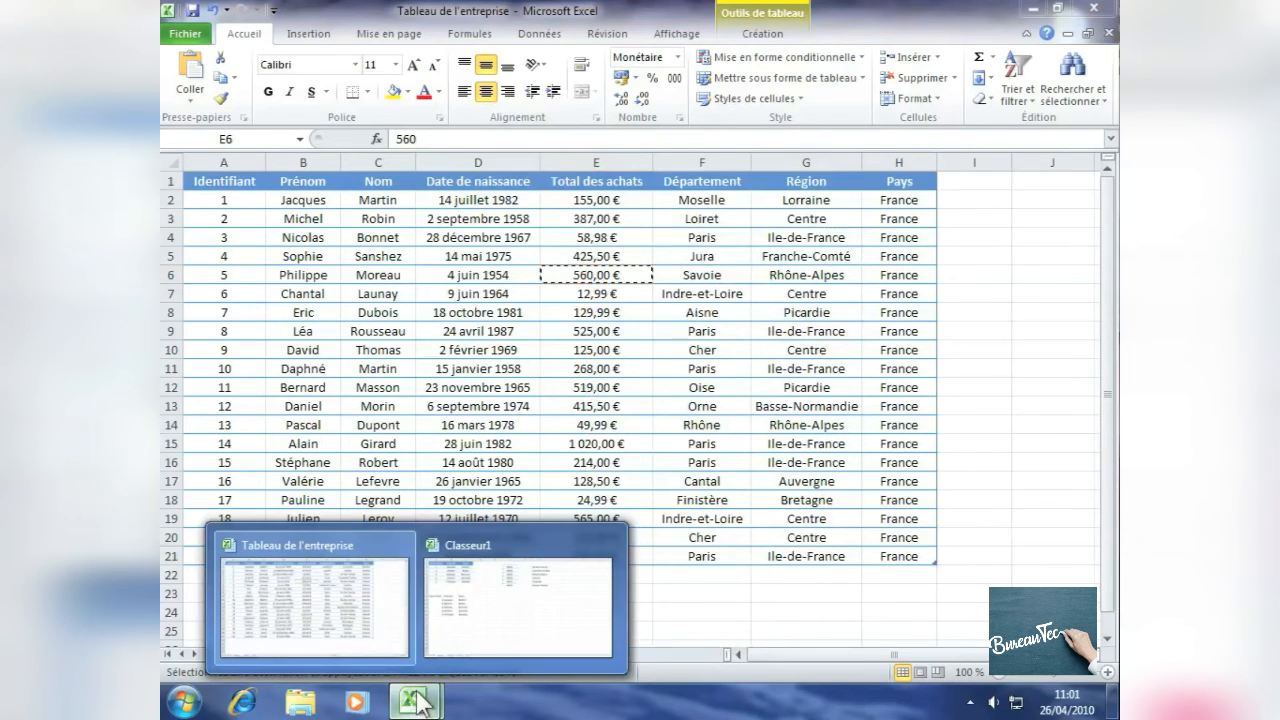
click(517, 579)
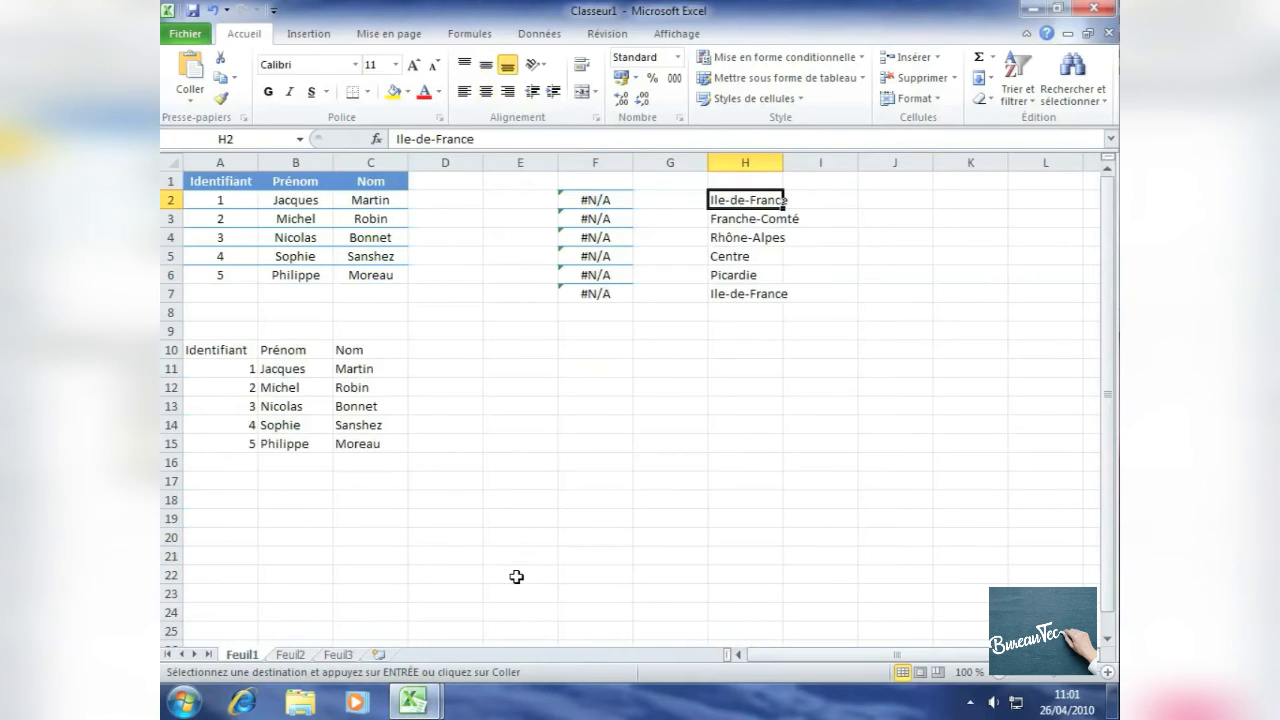
click(519, 366)
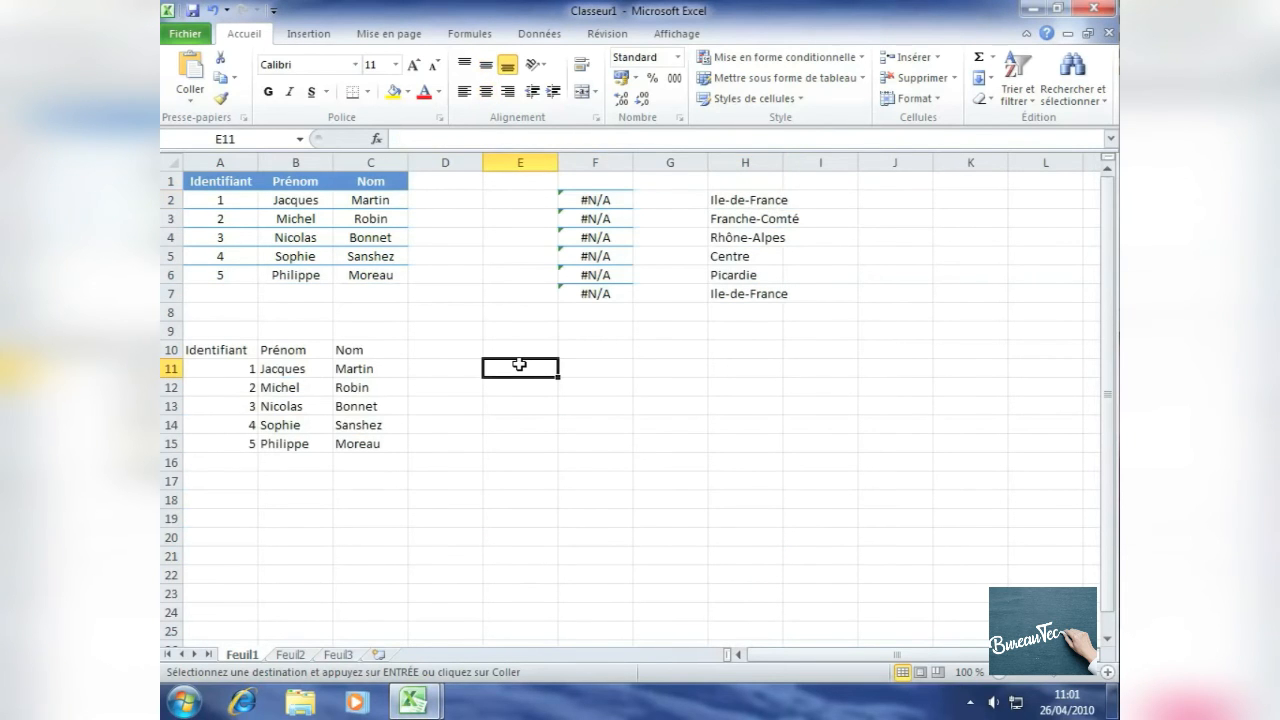
key(ctrl+v)
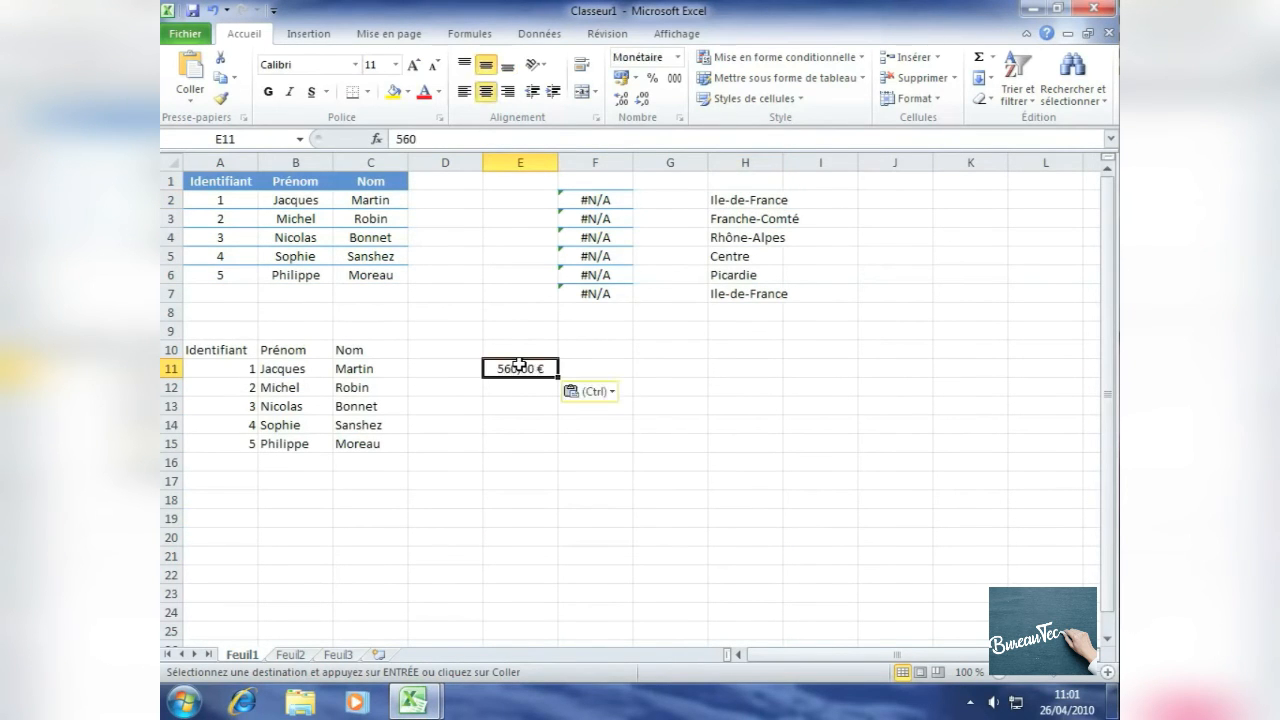
Step: Enter 40 in cell E14
click(513, 425)
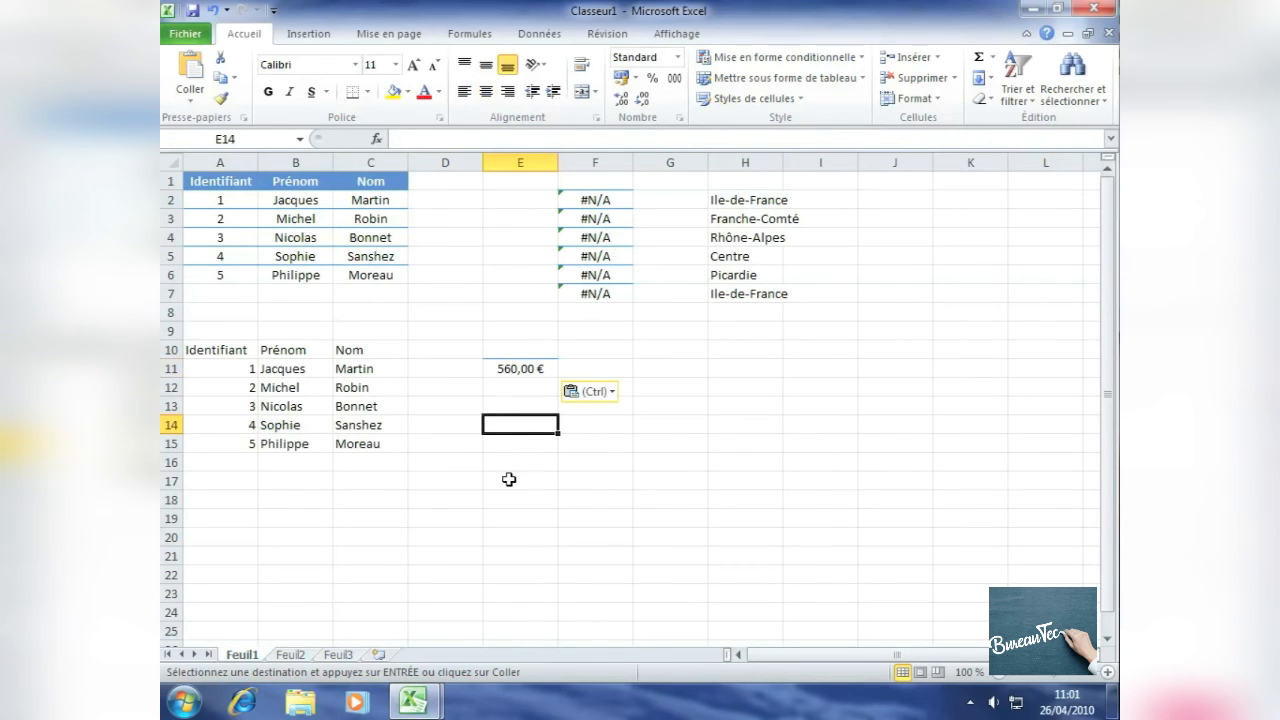
text(40)
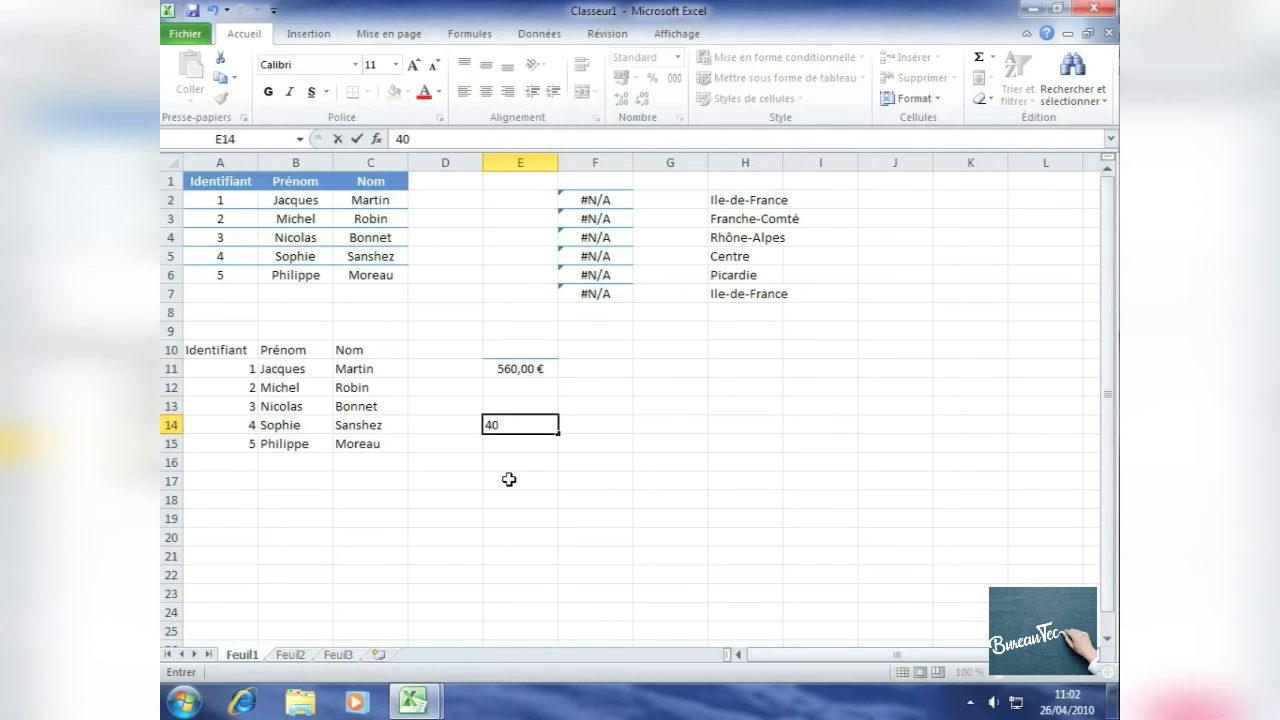
key(Return)
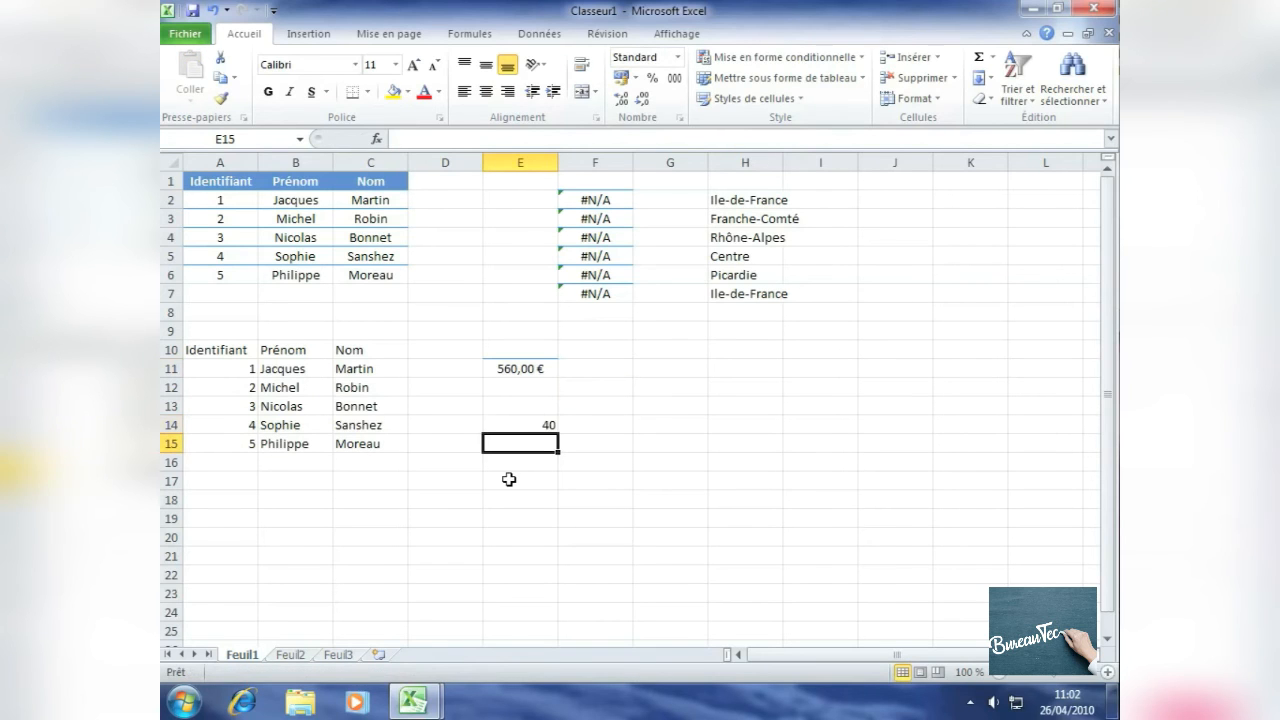
Step: Copy the amount in cell E11
click(537, 426)
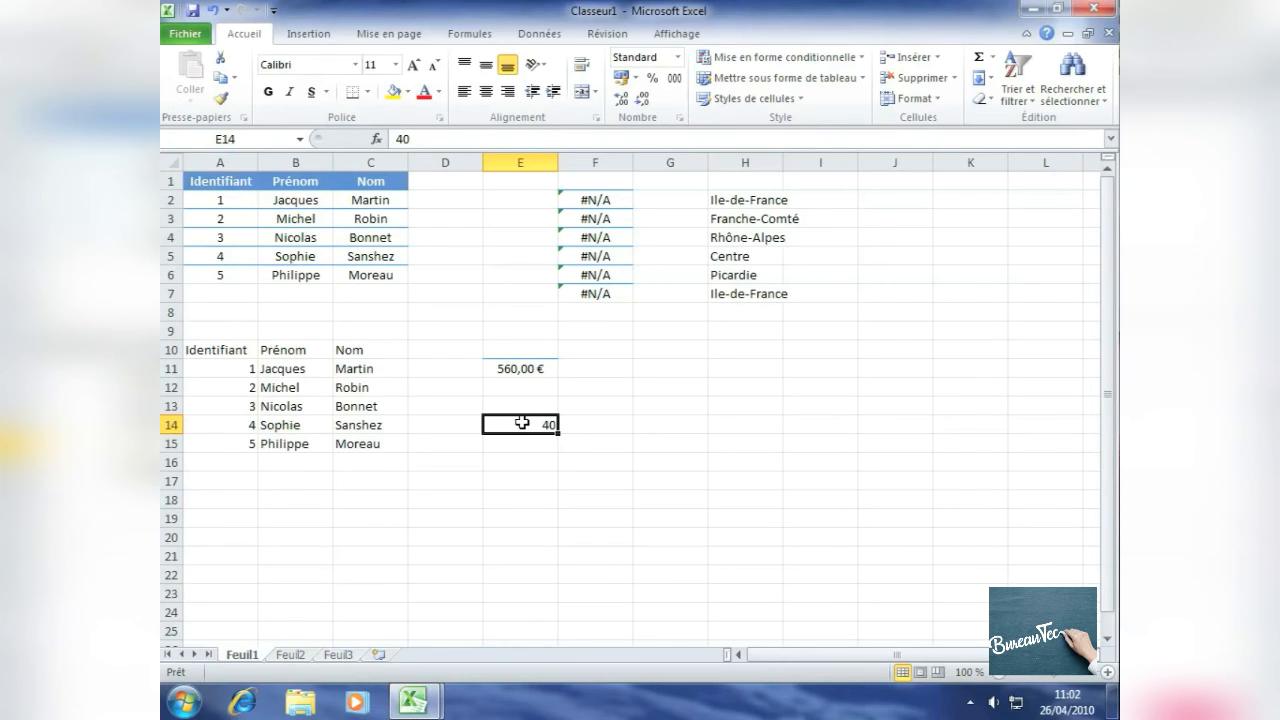
click(520, 369)
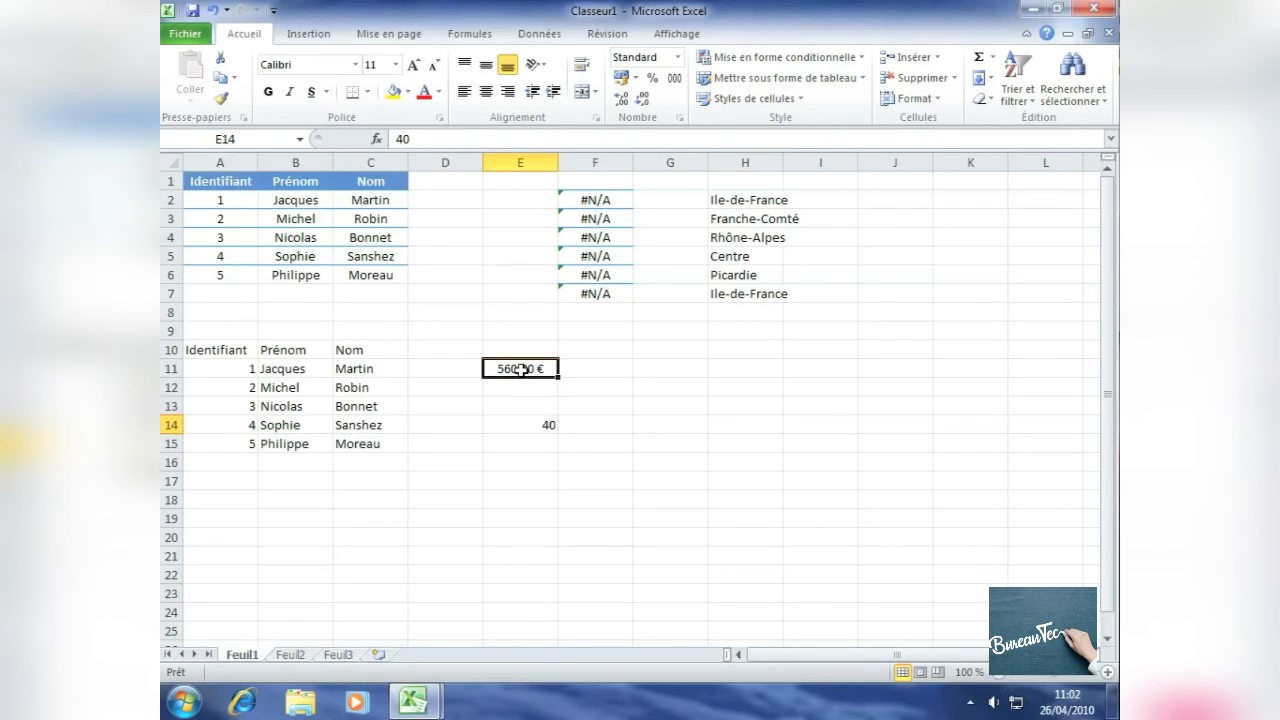
key(ctrl+c)
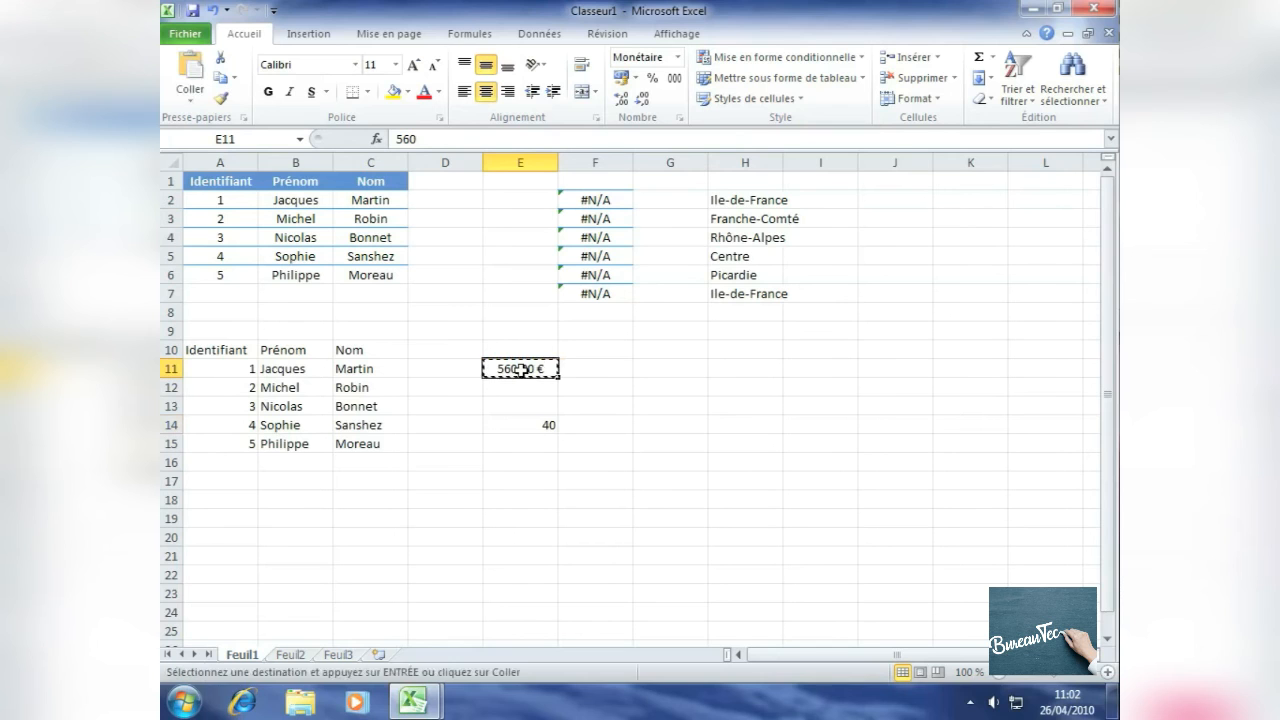
Step: Paste special the copied amount onto cell E14 using the Addition operation
click(525, 424)
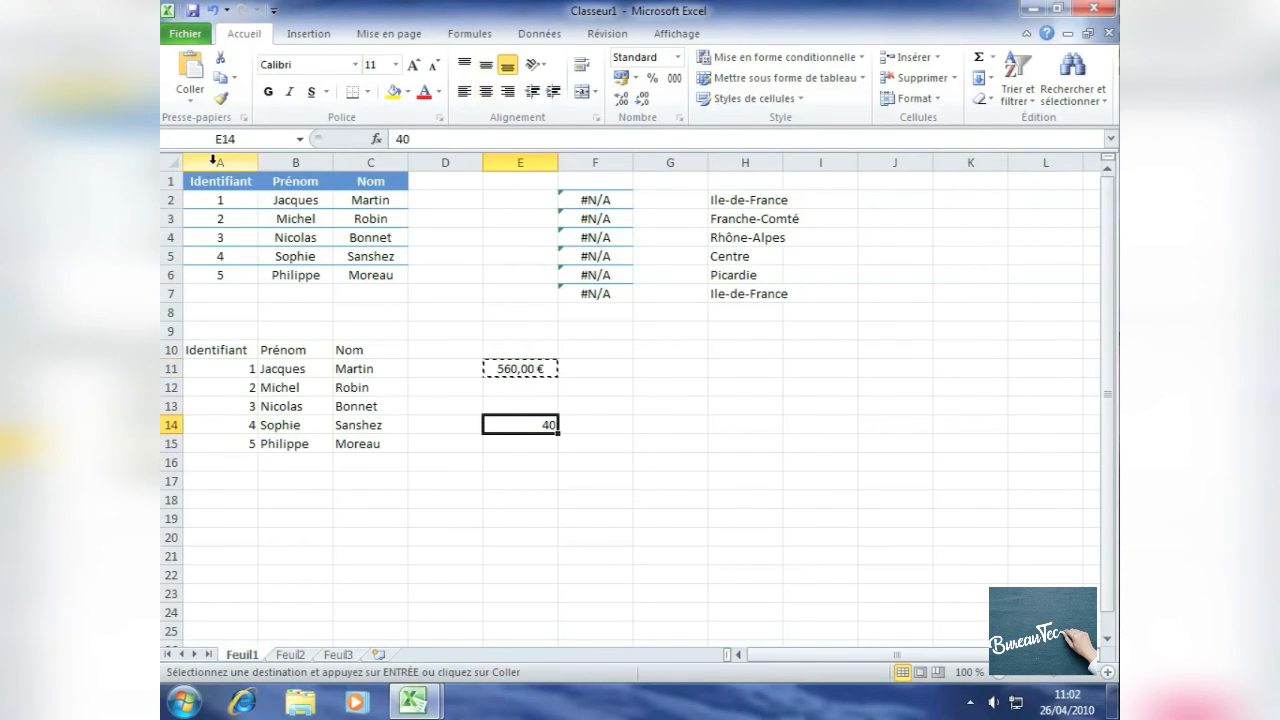
click(190, 100)
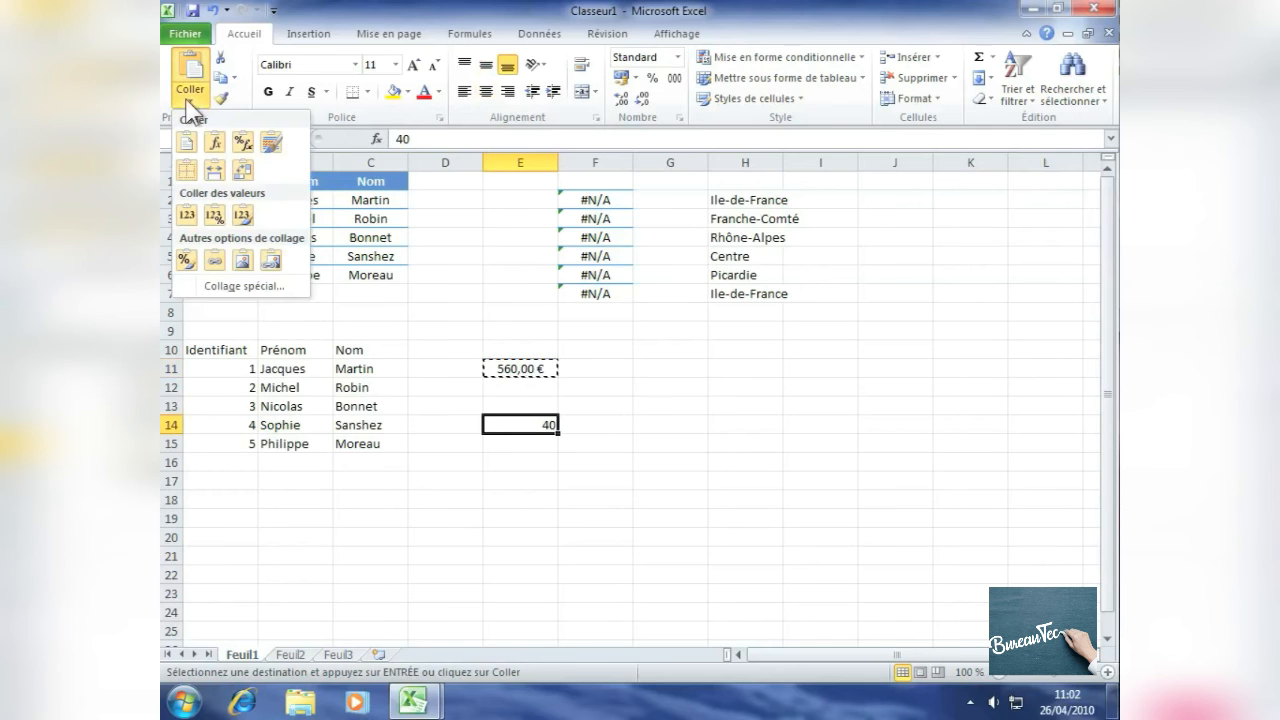
click(238, 287)
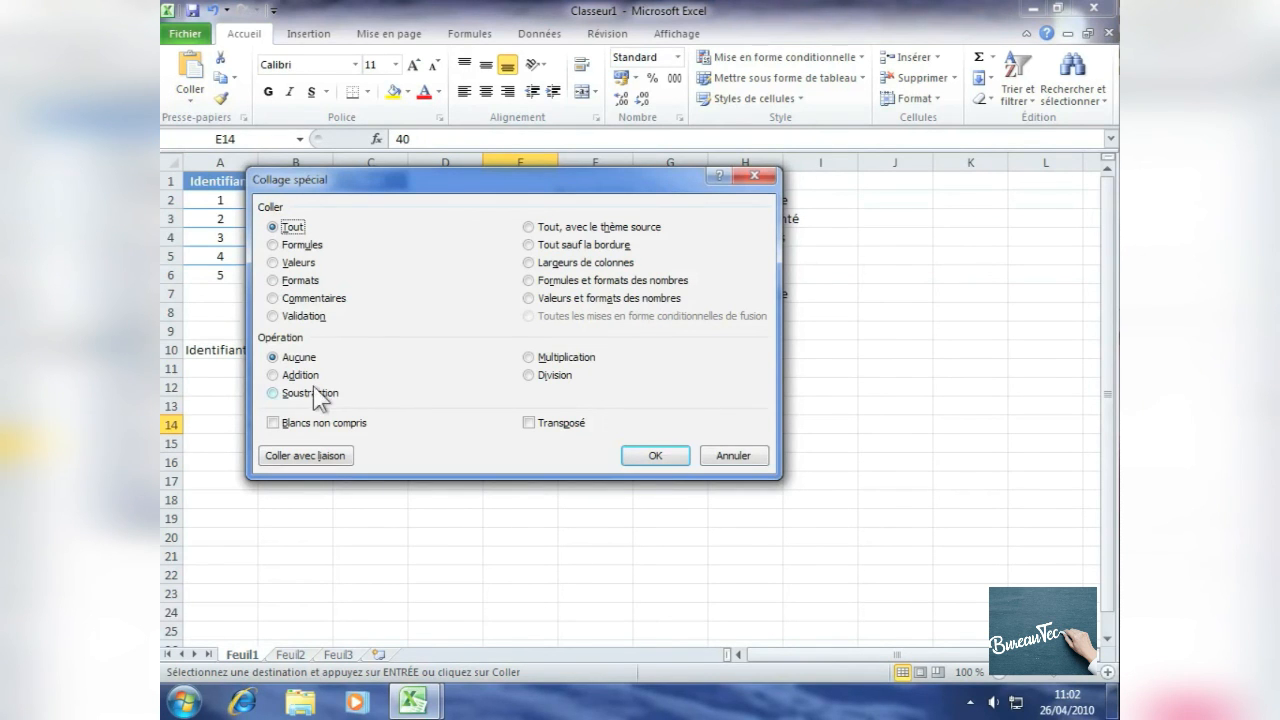
click(285, 376)
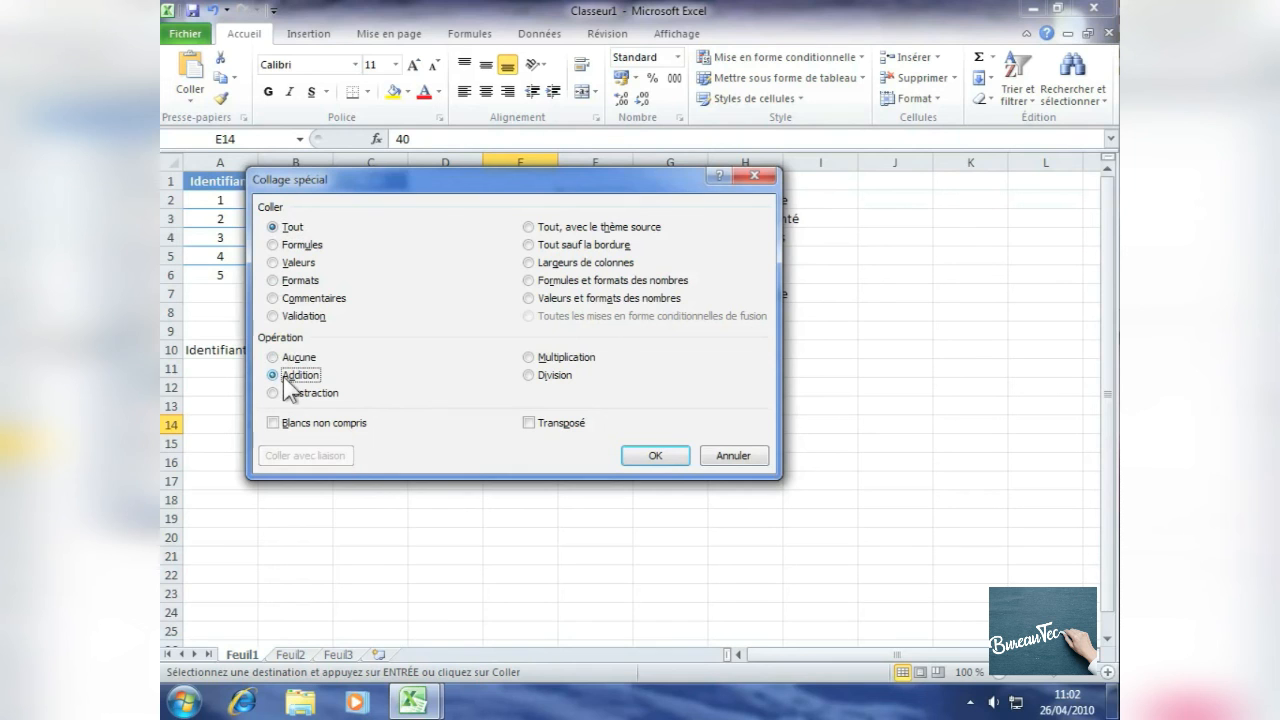
click(656, 455)
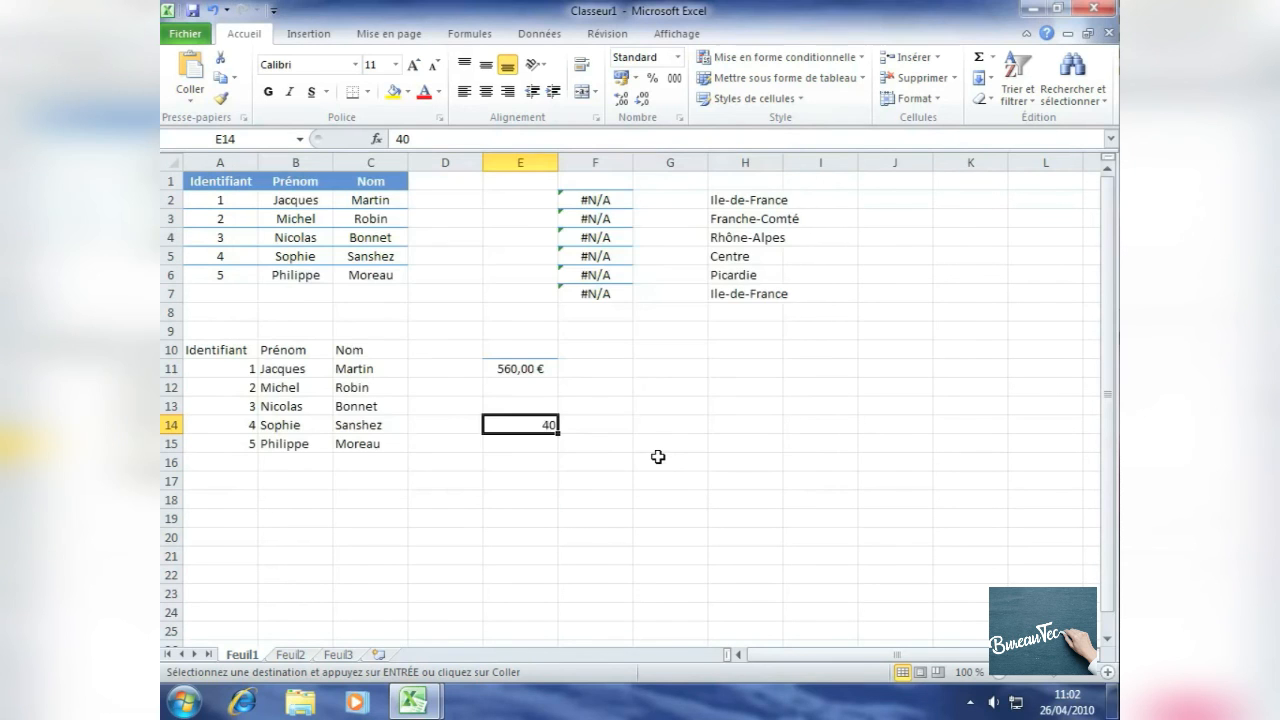
click(519, 445)
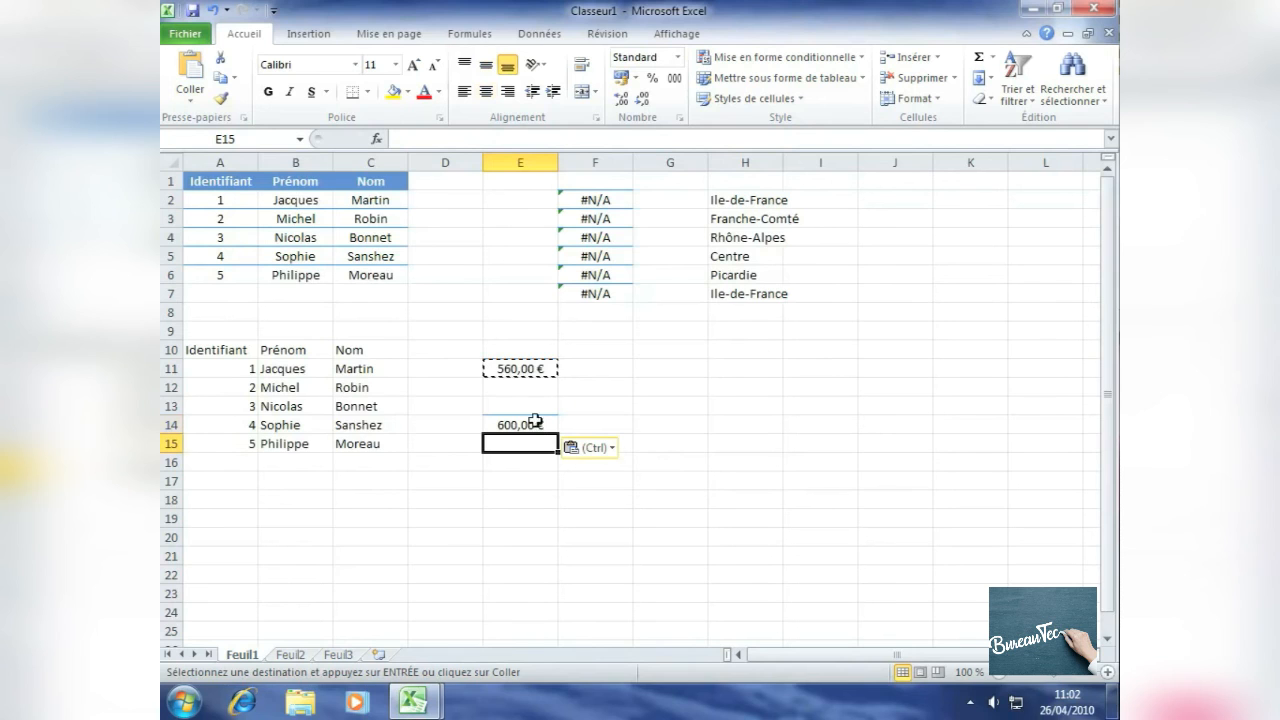